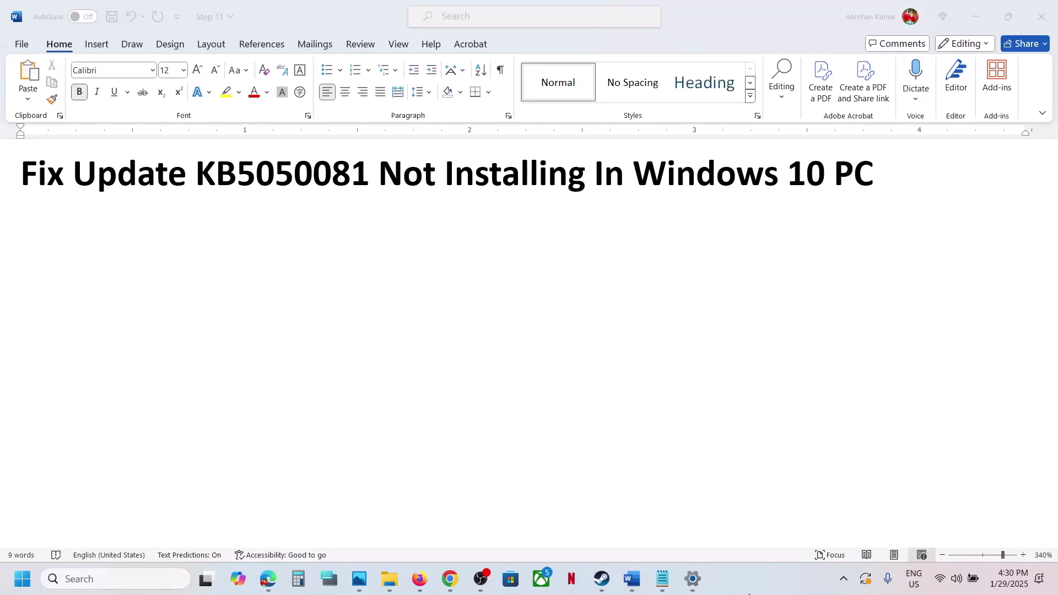
Step: Highlight KB5050081 in the title and switch to the Fix Update KB5015807 Word document
double_click(285, 177)
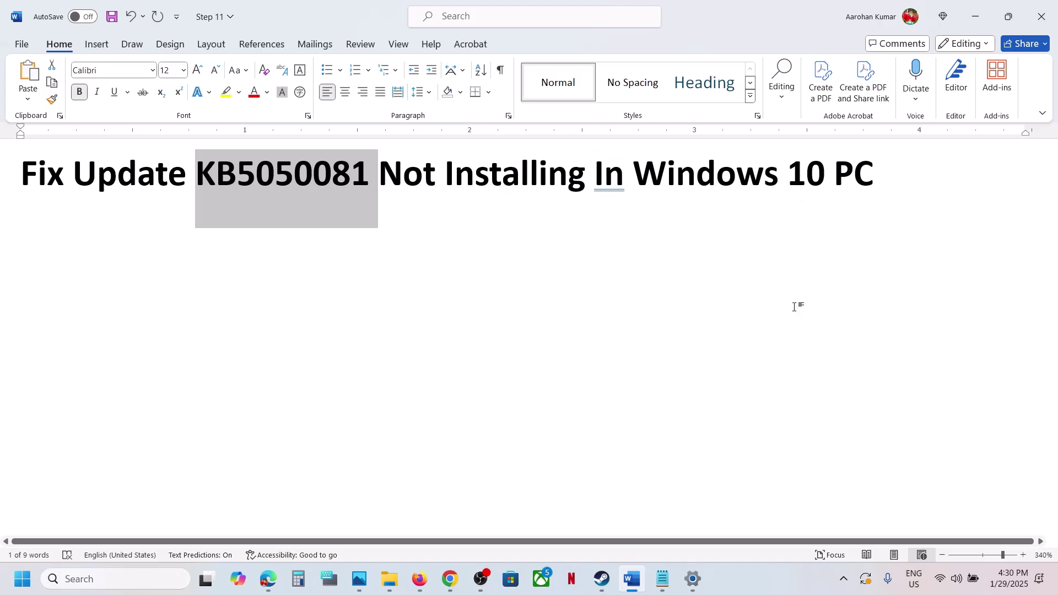
click(771, 586)
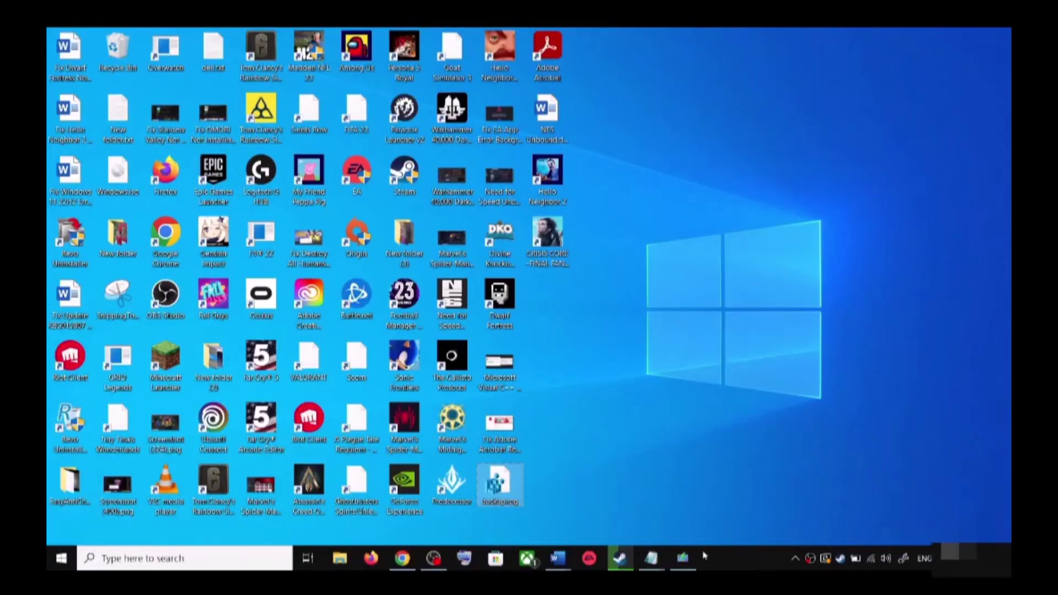
mouse_move(558, 558)
click(684, 507)
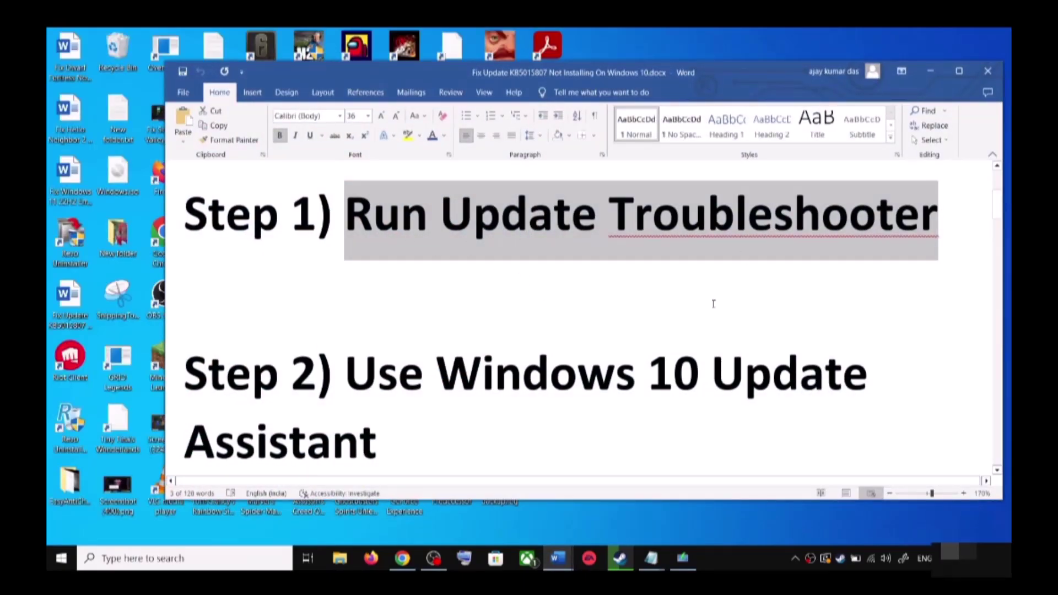
Step: Run the Windows Update troubleshooter from Update & Security > Troubleshoot > Additional troubleshooters
key(super+i)
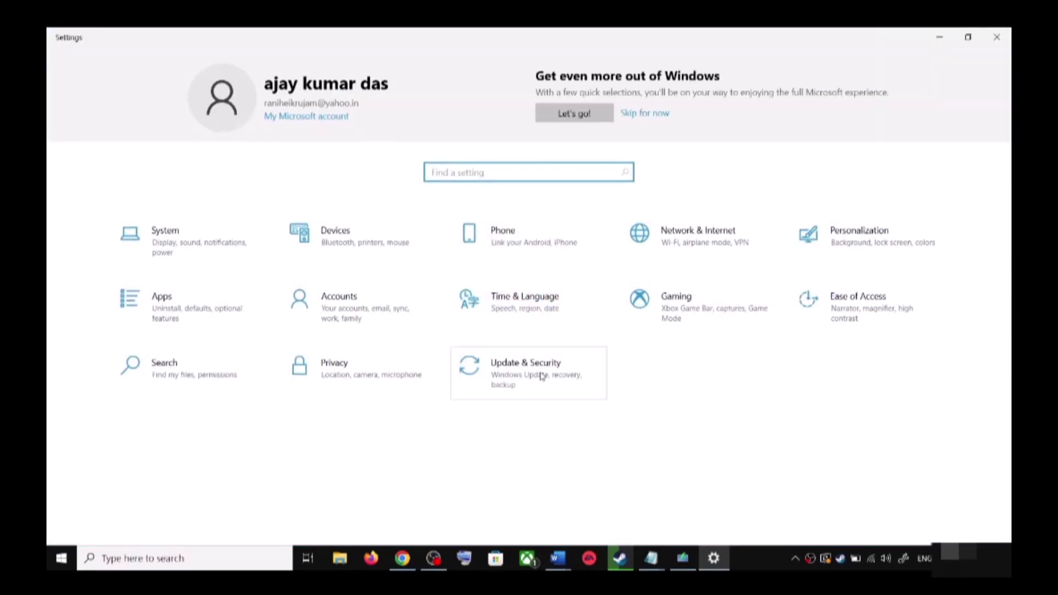
click(542, 376)
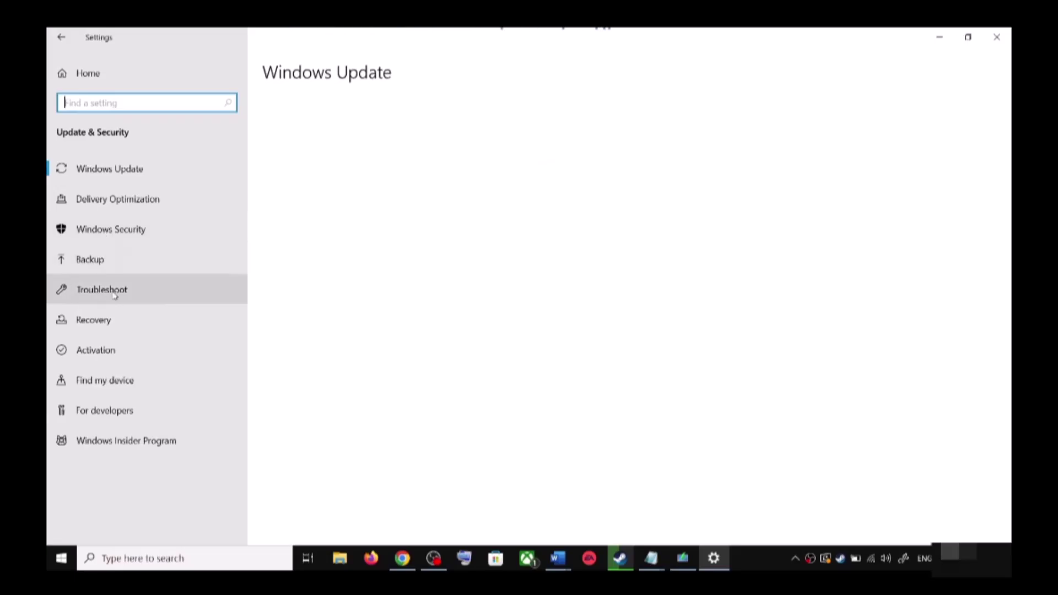
click(123, 293)
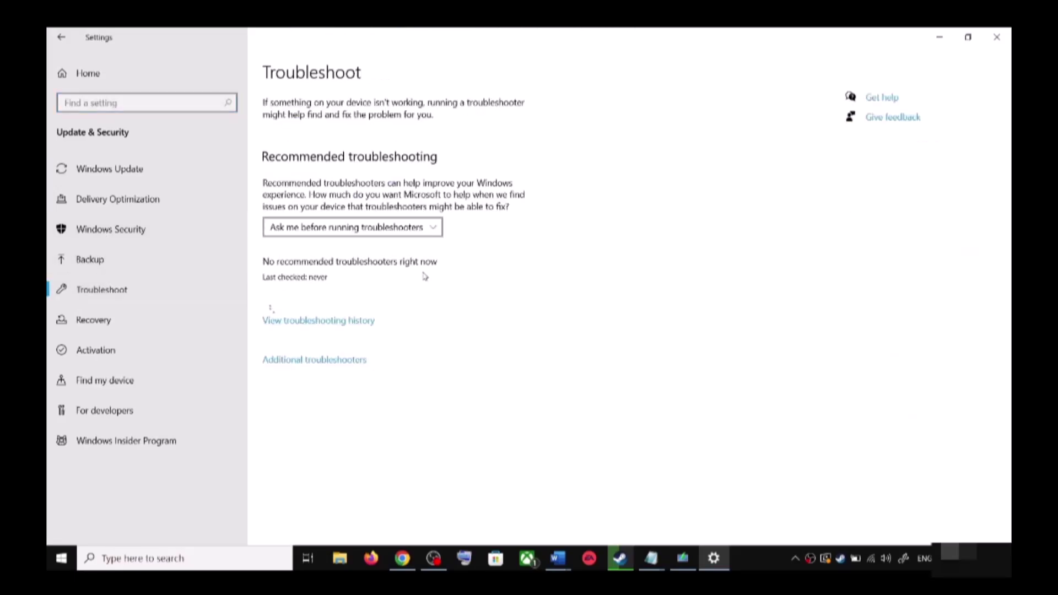
click(324, 362)
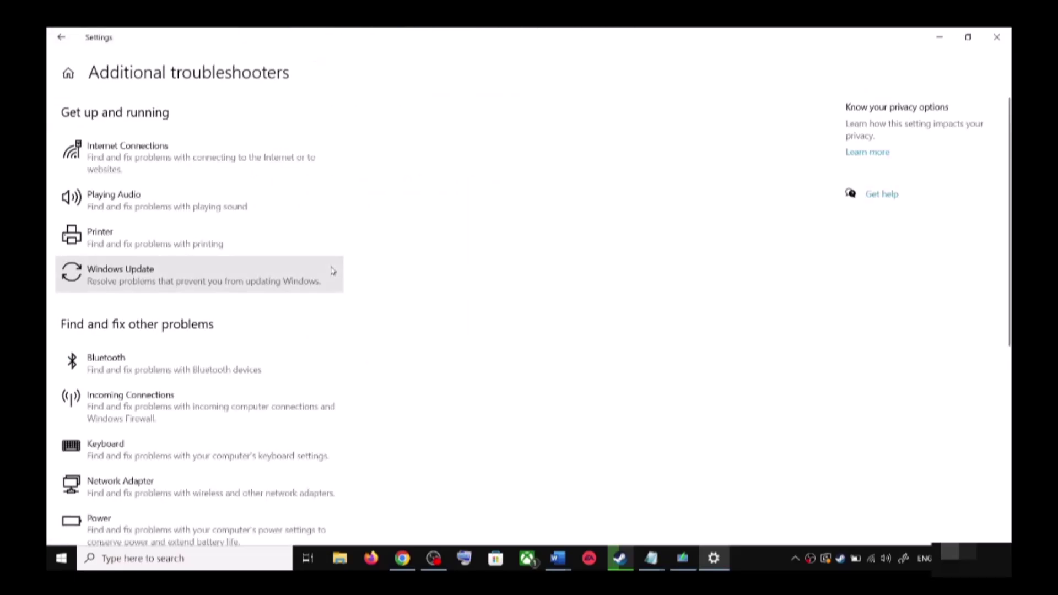
click(165, 284)
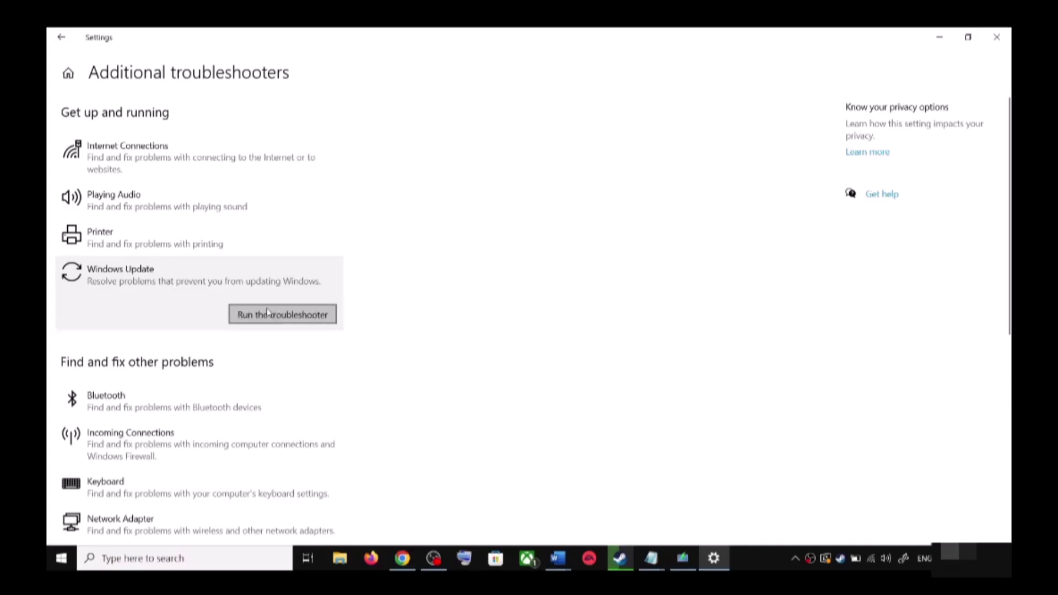
click(280, 315)
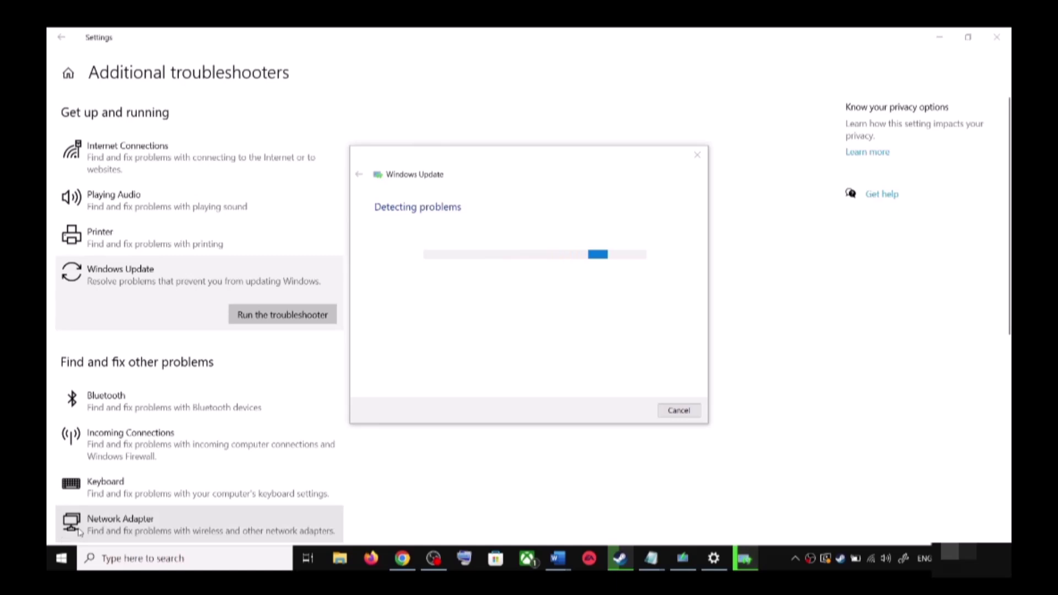
Step: Check the Start menu power options without restarting, then return to the troubleshooters page
click(61, 559)
click(62, 530)
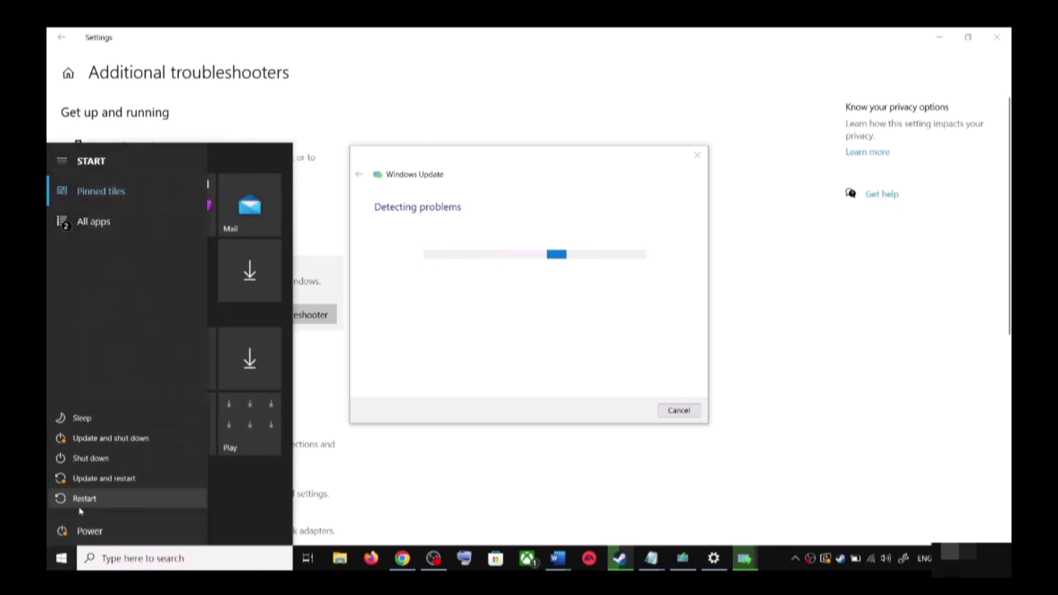
click(643, 220)
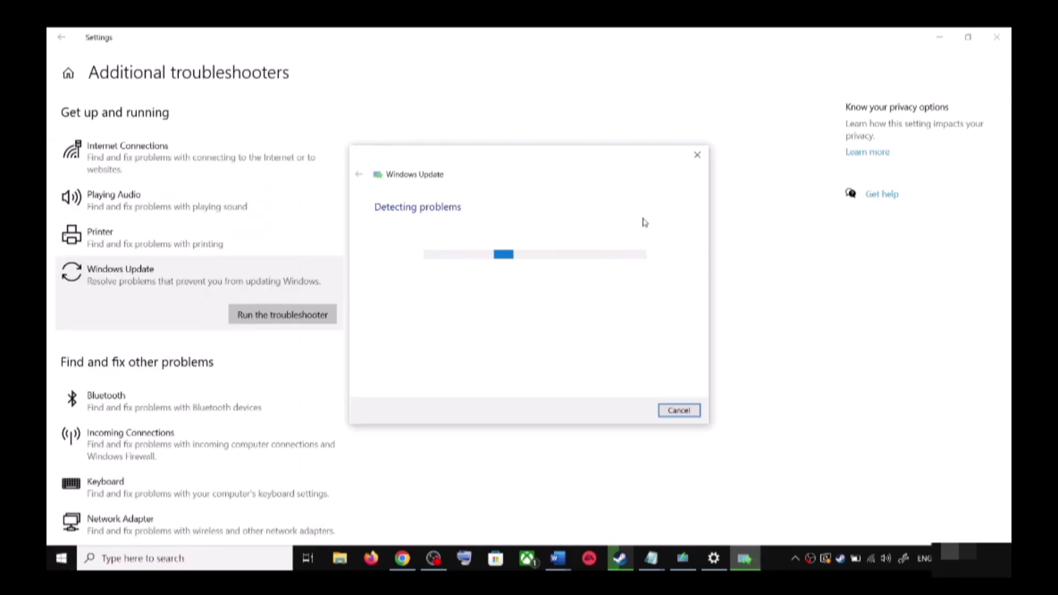
click(783, 242)
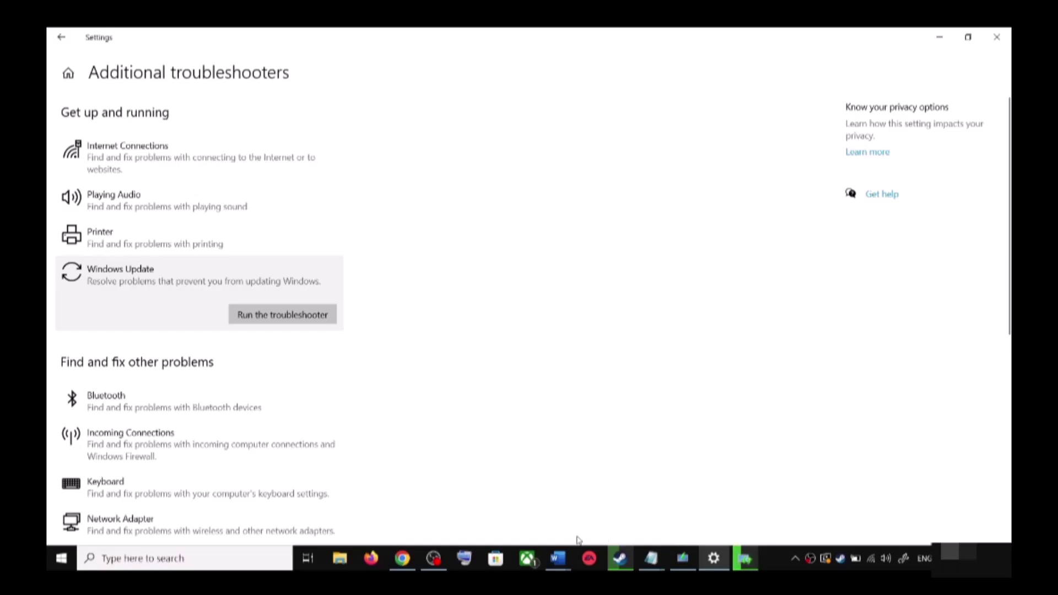
Step: Back in the Word guide, scroll to Step 2 and select the Update Assistant download link
mouse_move(568, 554)
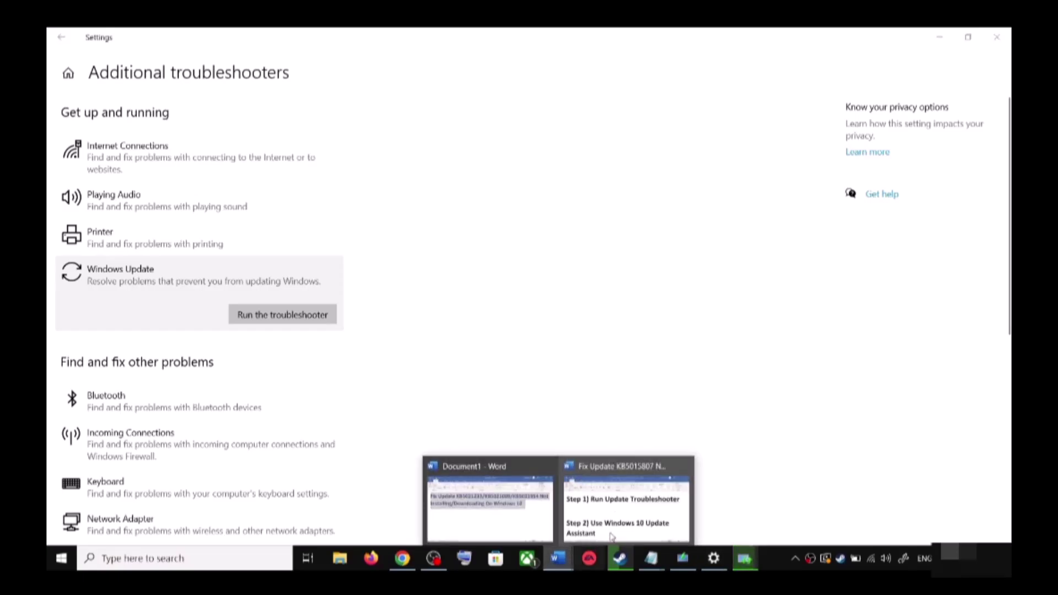
click(620, 499)
scroll(371, 361, down, 1)
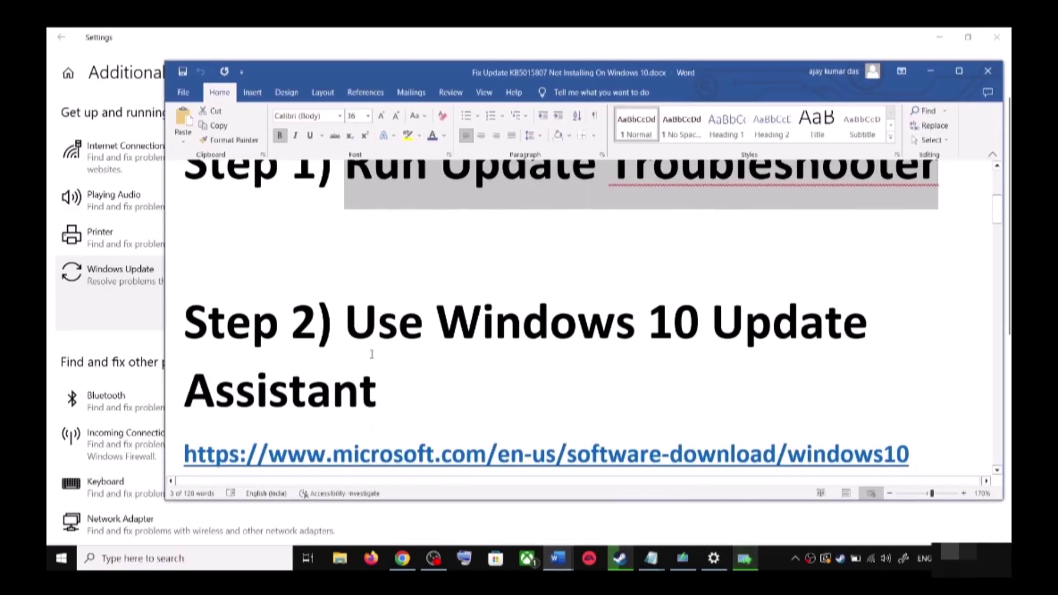
drag(347, 320, 379, 392)
scroll(379, 386, down, 1)
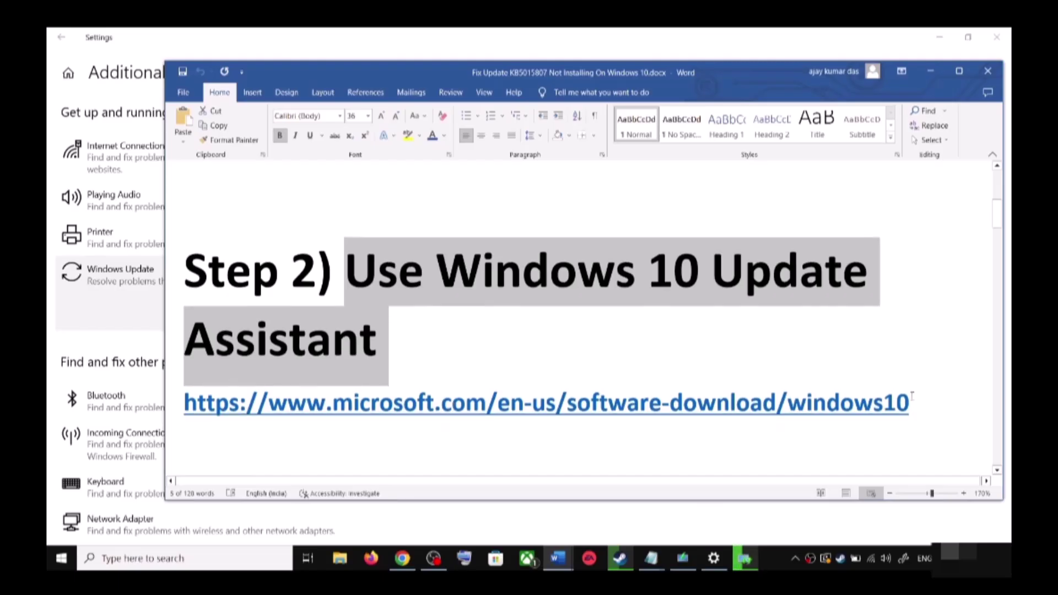
triple_click(914, 401)
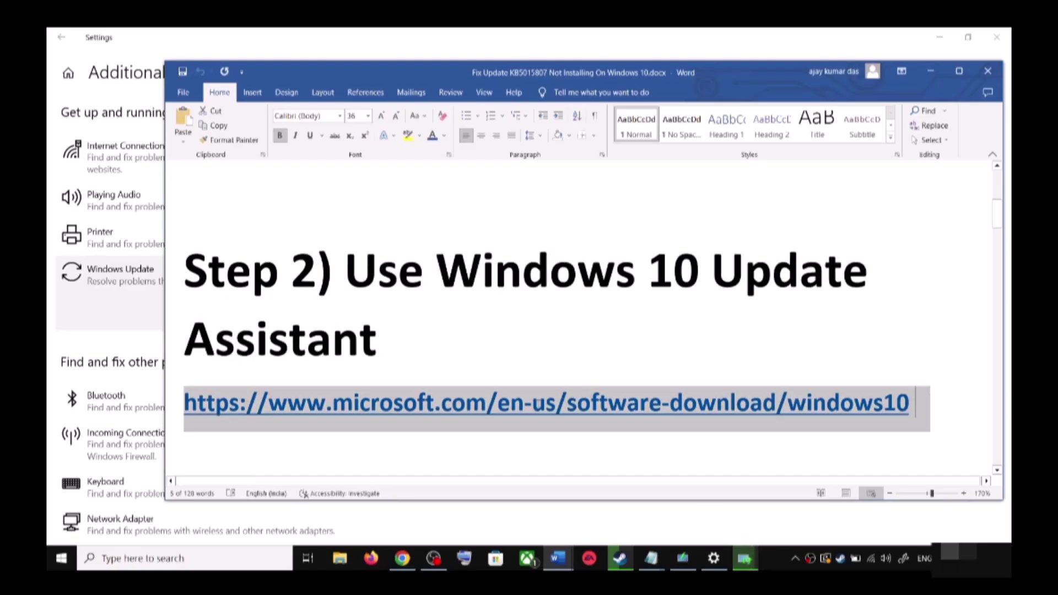
Step: On Chrome's Download Windows 10 page, download the Update Assistant with Update now
click(411, 565)
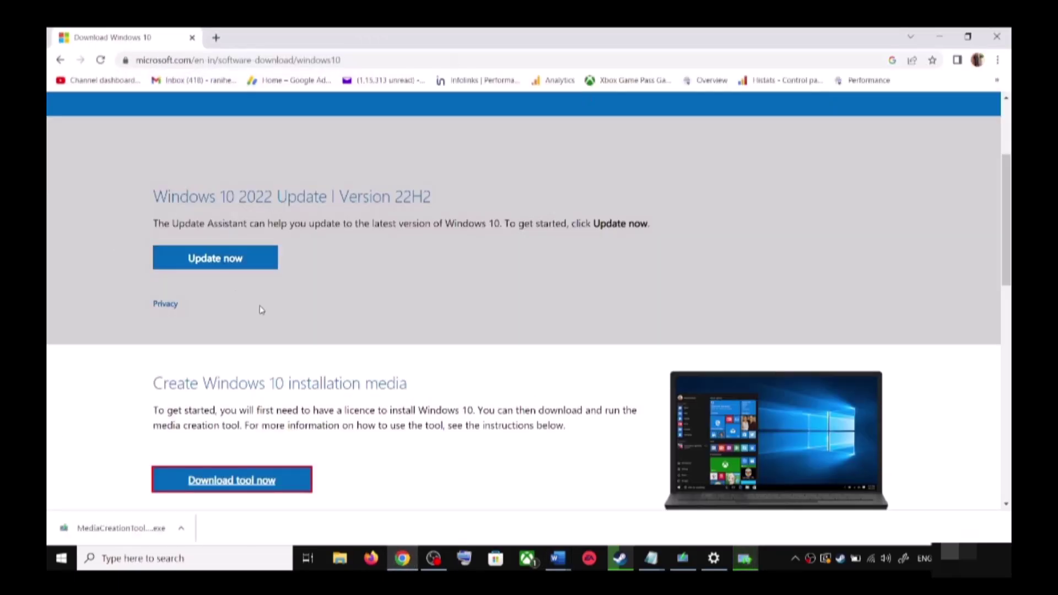
scroll(302, 189, up, 3)
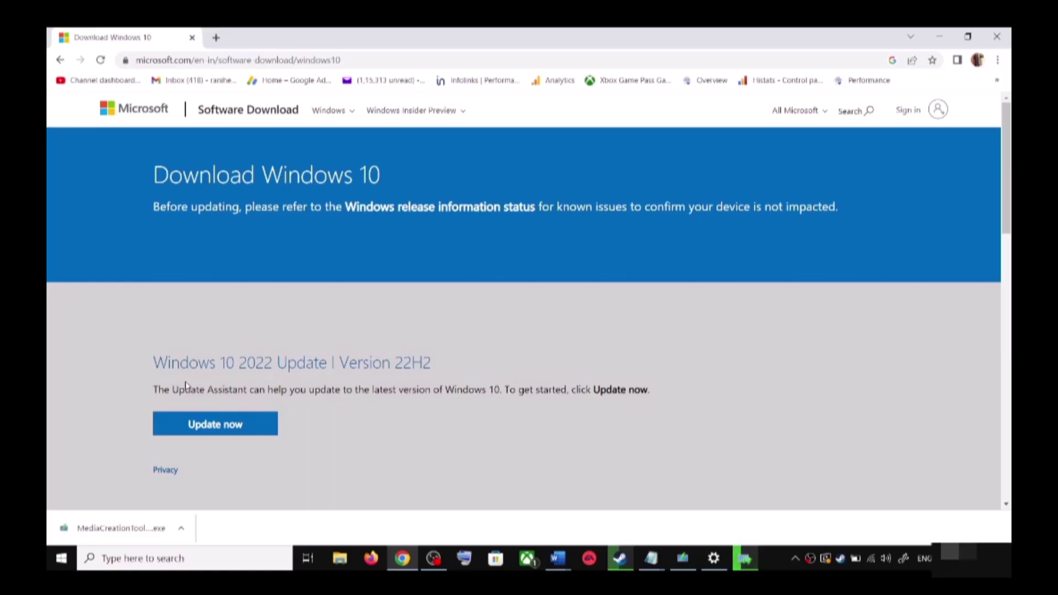
drag(171, 390, 247, 391)
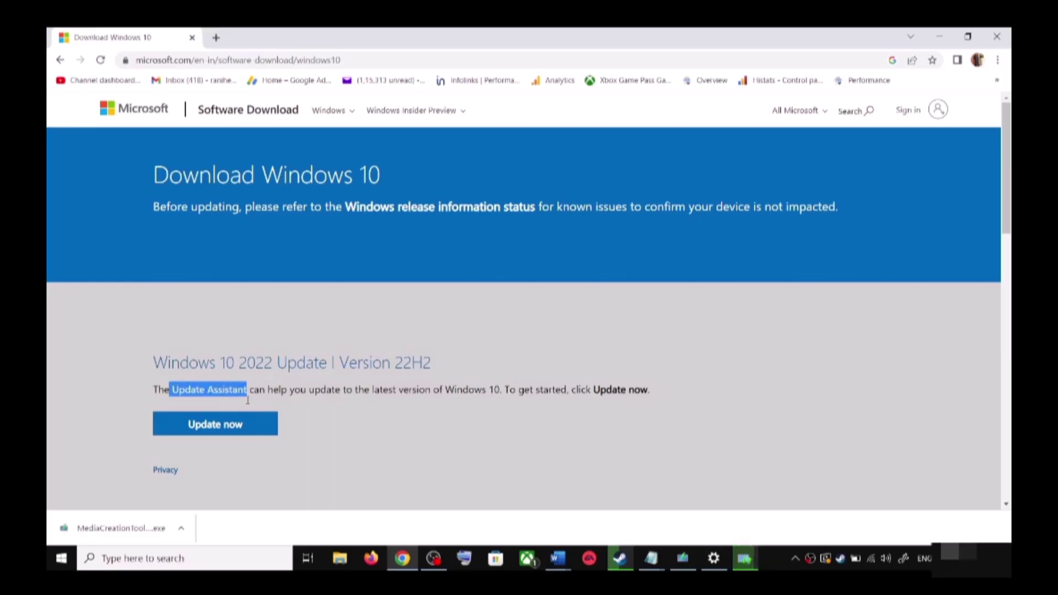
click(239, 427)
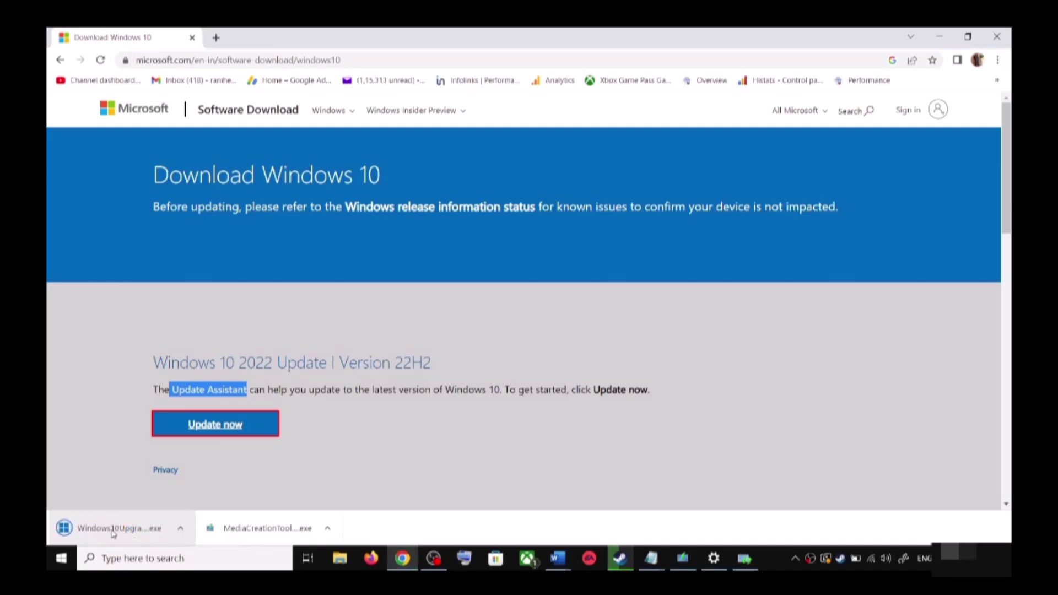
Step: Run the Windows10Upgrade installer and close the Update Assistant after it confirms the latest version
click(109, 530)
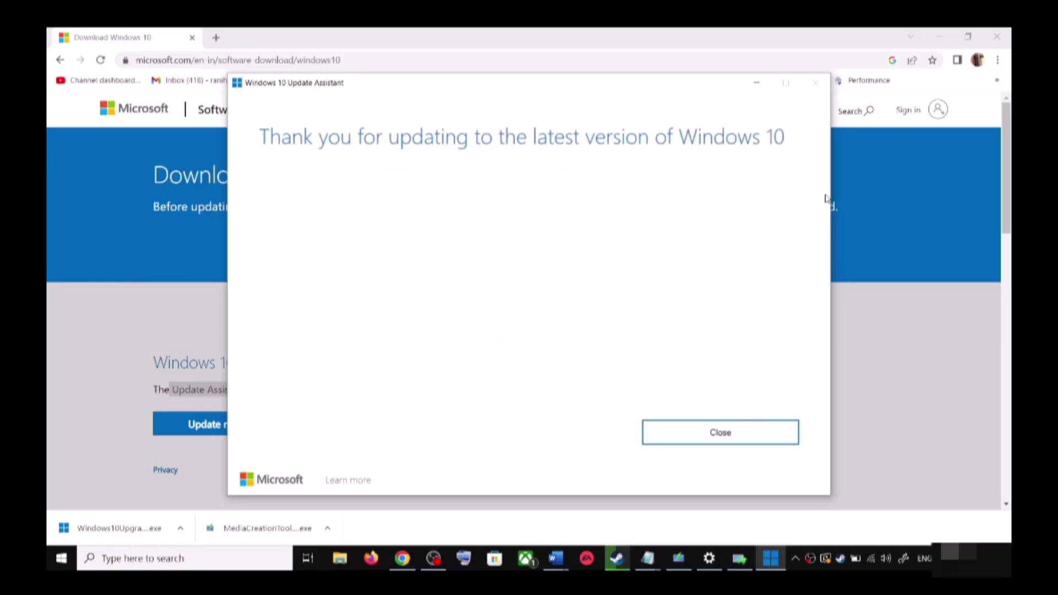
click(749, 434)
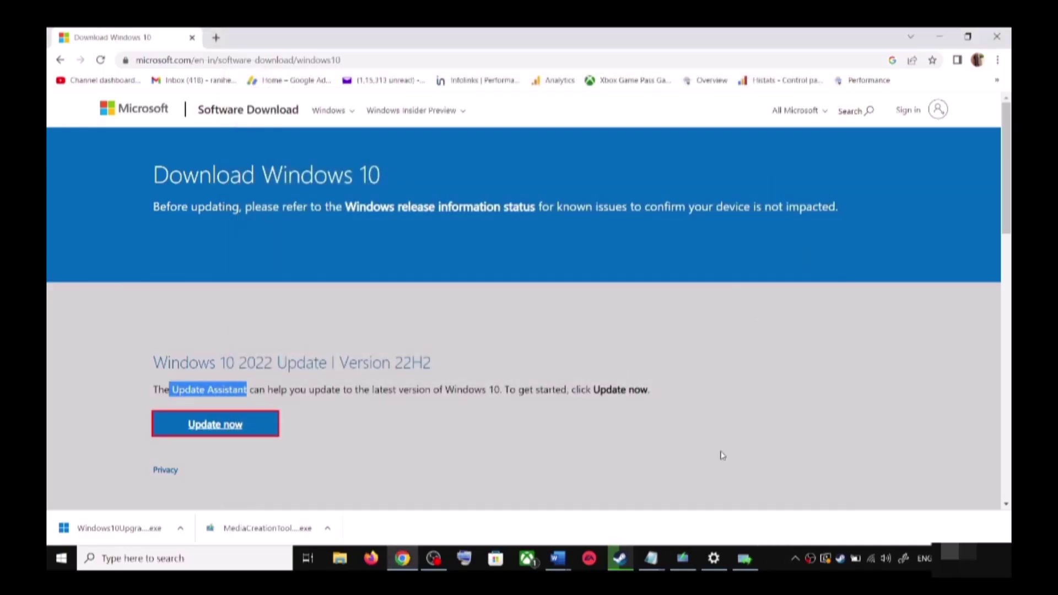
click(557, 558)
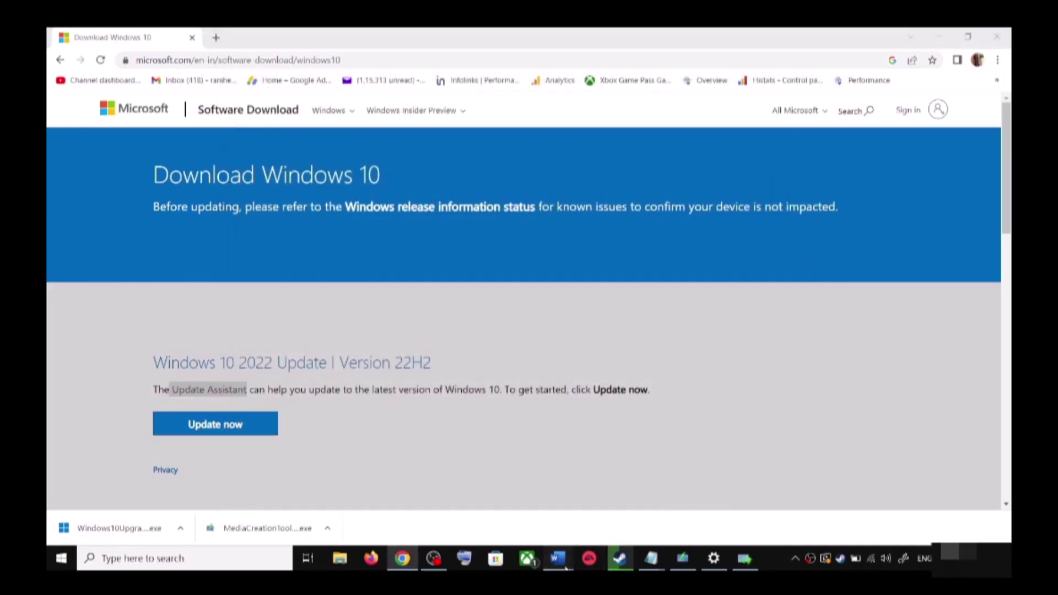
Step: Select and copy the block of Step 3 reset commands in the Word guide
click(646, 526)
scroll(442, 365, down, 5)
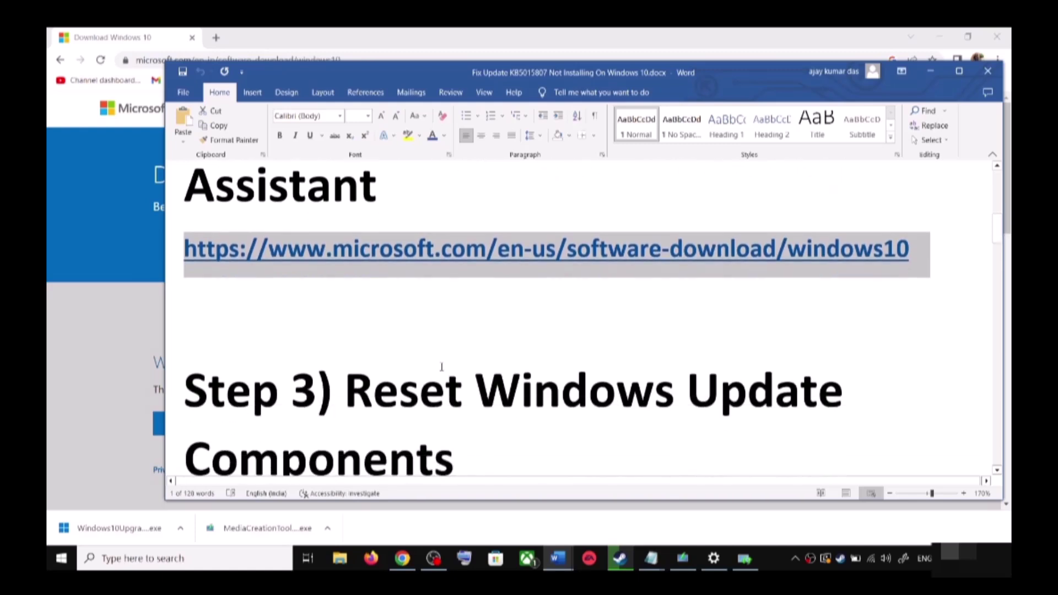
drag(345, 342, 453, 408)
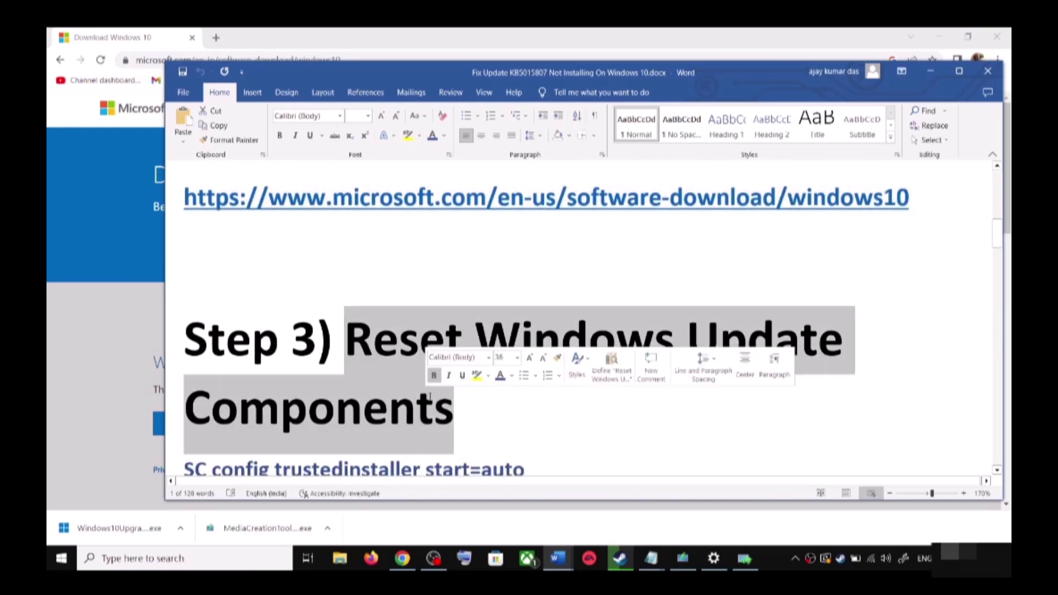
scroll(461, 389, down, 2)
click(194, 367)
drag(194, 367, 358, 469)
right_click(303, 311)
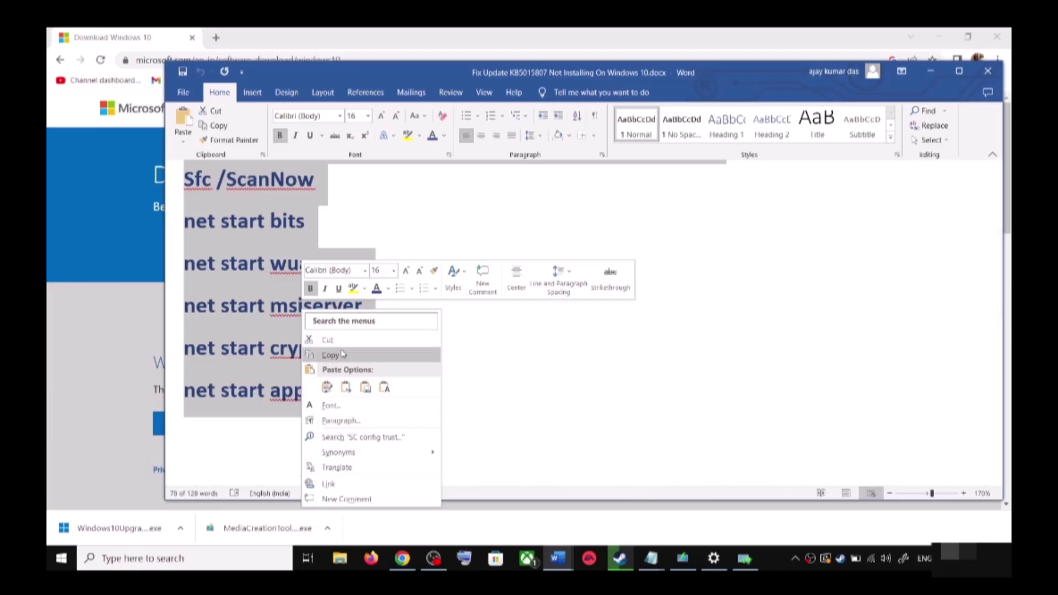
click(343, 356)
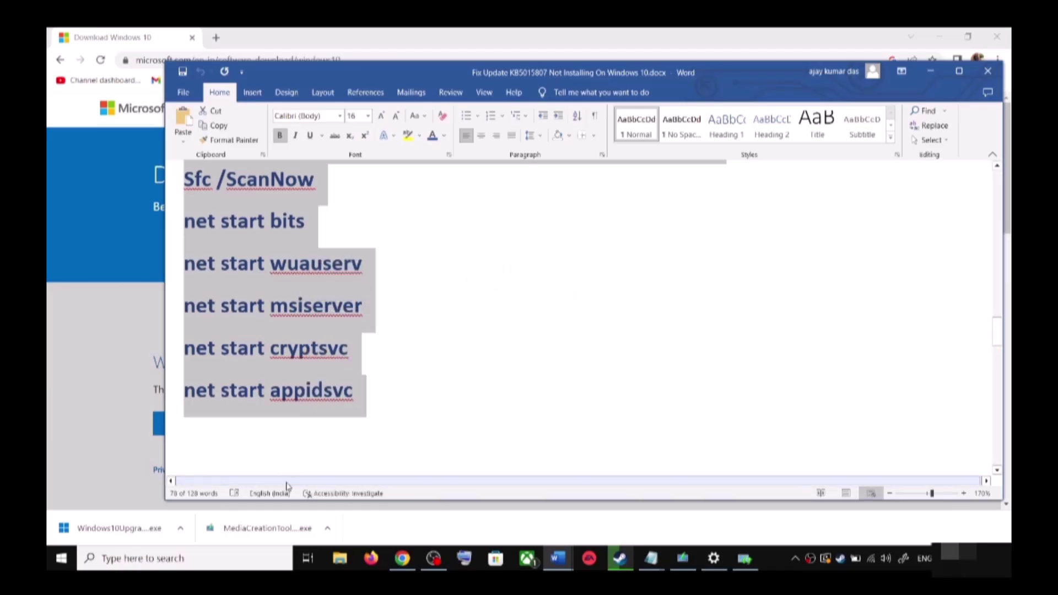
Step: Paste the commands into a new Notepad document and start saving it as a new file
click(216, 566)
text(ote)
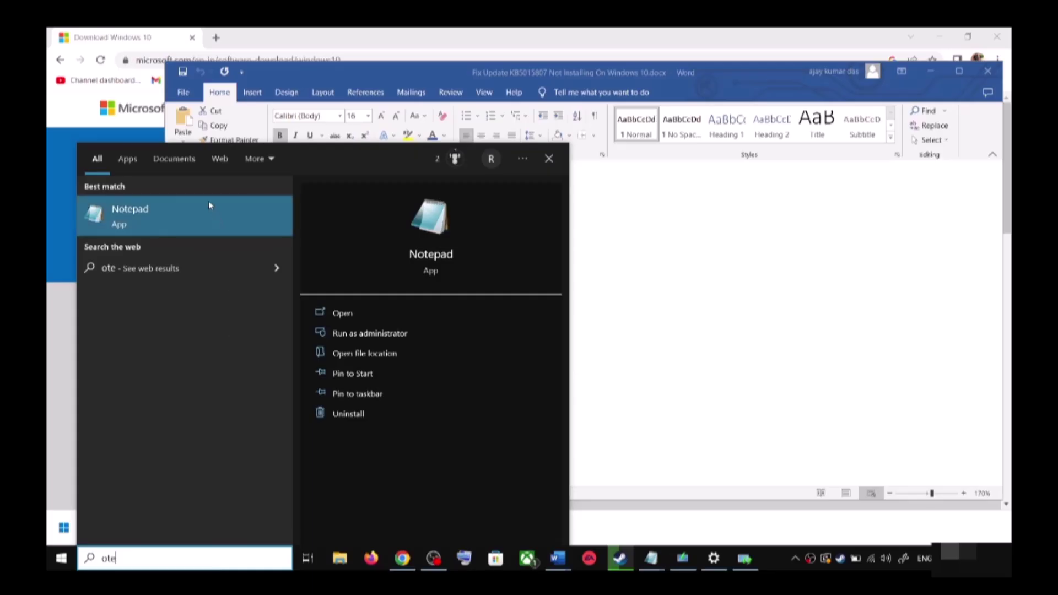
click(210, 205)
key(ctrl+v)
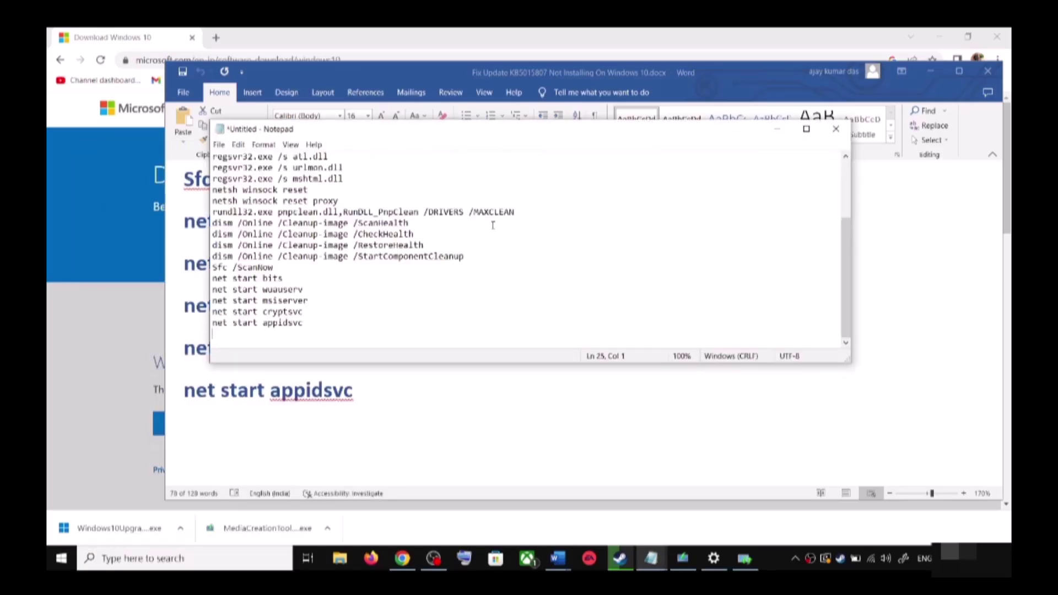
scroll(343, 260, up, 3)
click(219, 144)
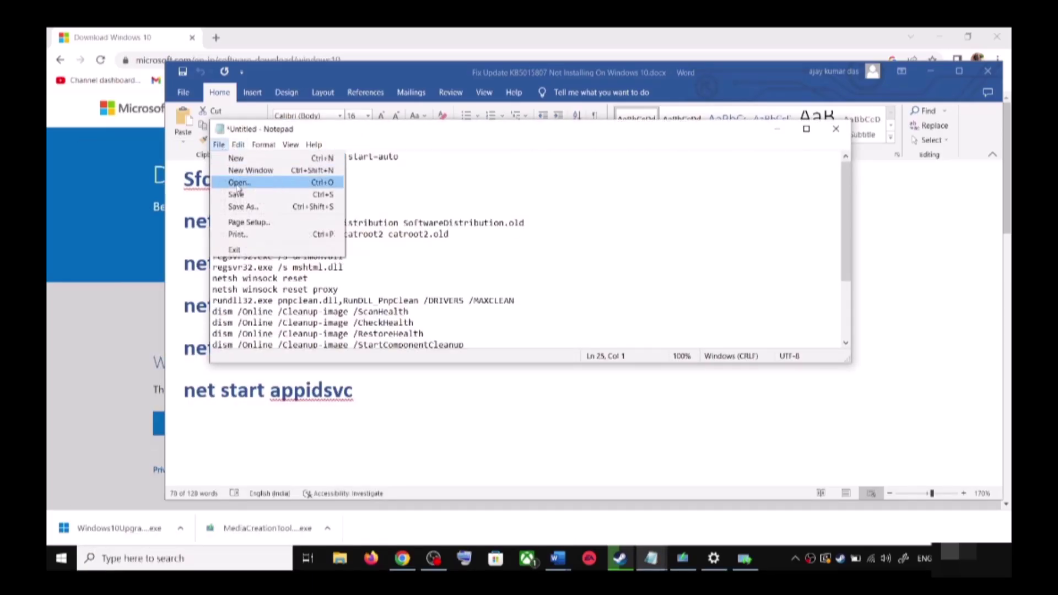
click(244, 208)
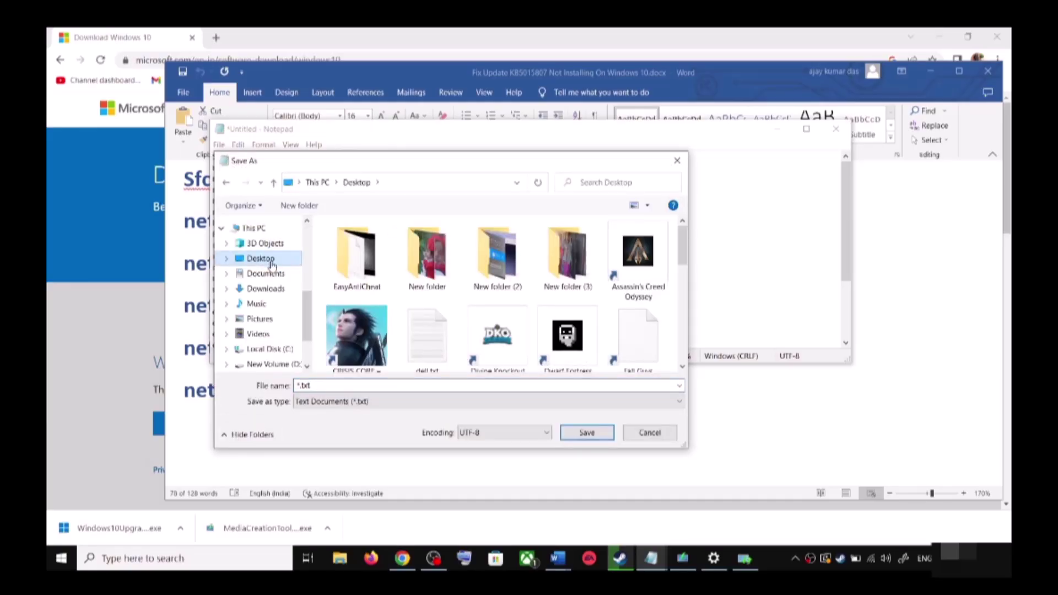
Step: Copy the file name Wufix.bat from the Word guide
key(alt+Tab)
scroll(307, 346, down, 1)
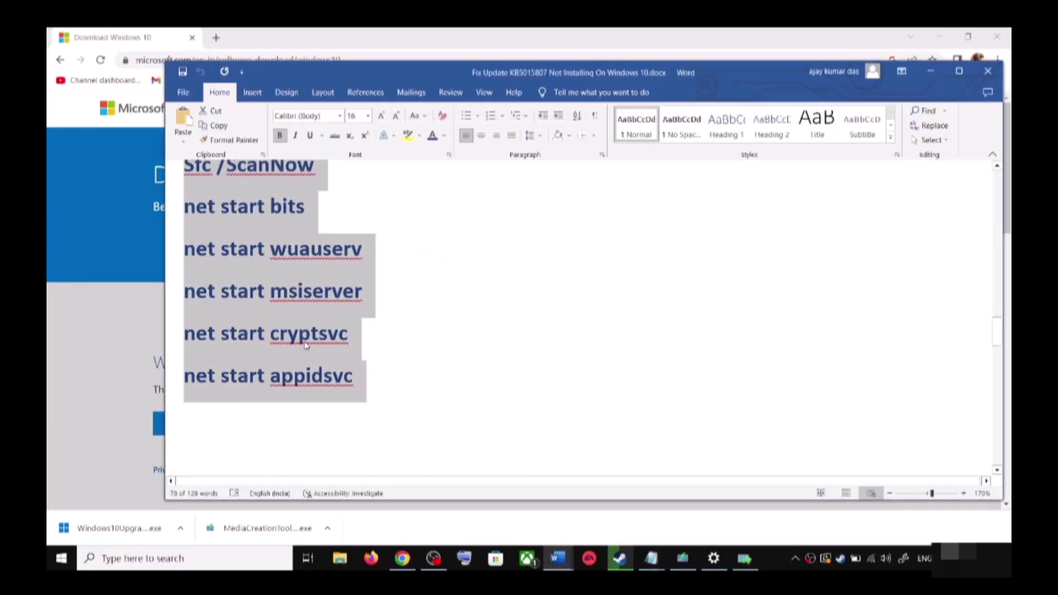
scroll(306, 346, down, 3)
drag(586, 382, 418, 379)
key(ctrl+c)
key(alt+Tab)
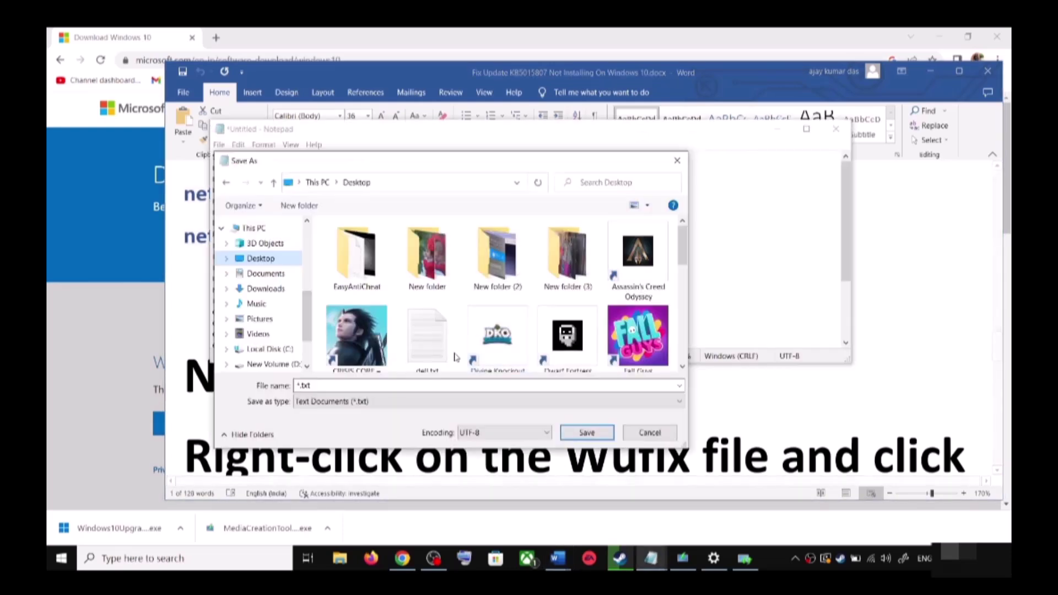
Step: Save the script as Wufix.bat with Save as type set to All Files (*.*)
click(397, 385)
key(ctrl+a)
key(ctrl+v)
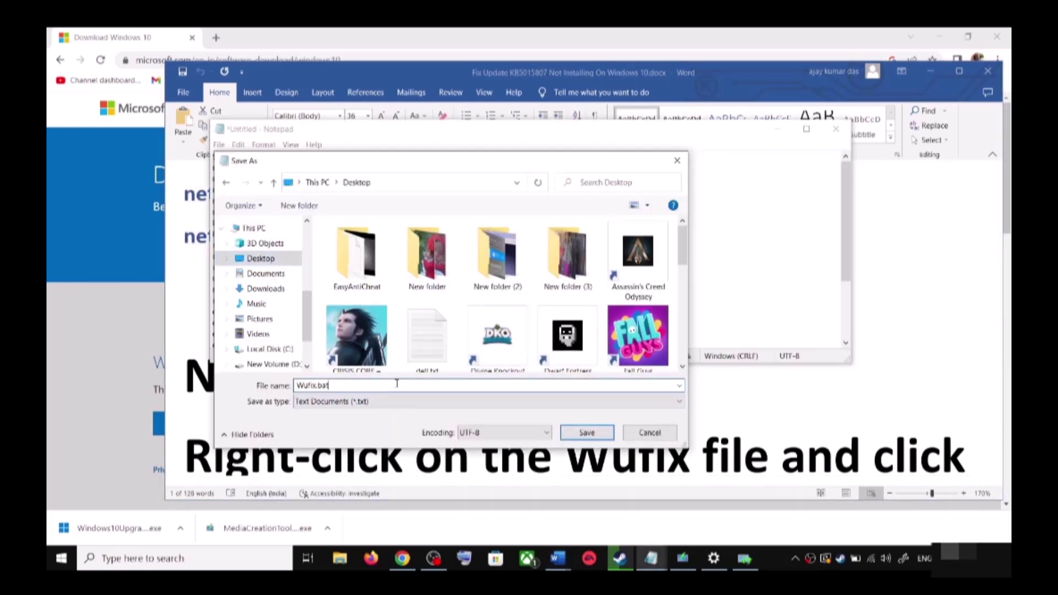
click(335, 410)
click(360, 426)
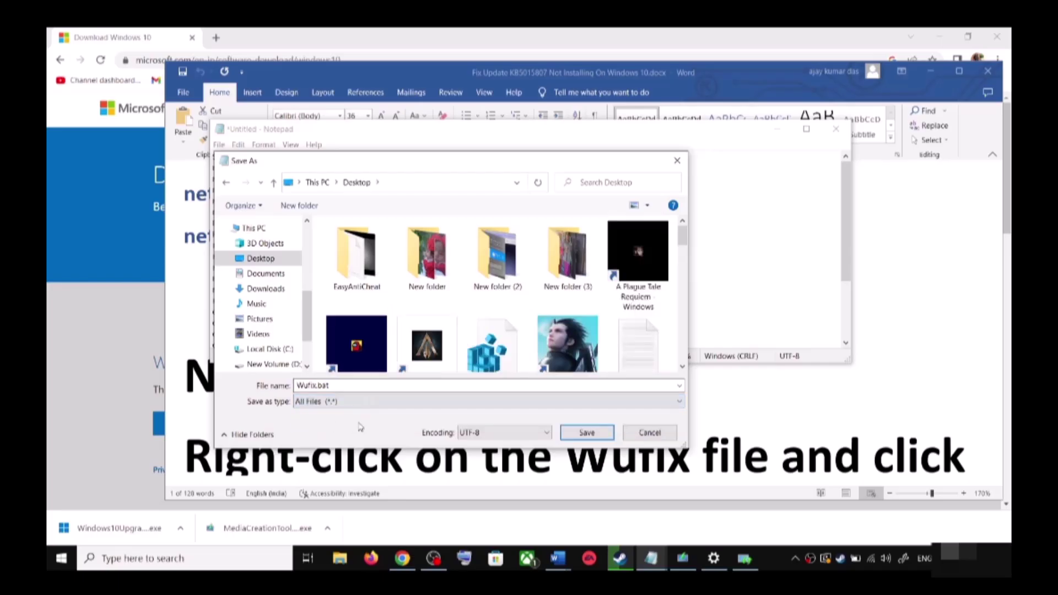
click(598, 433)
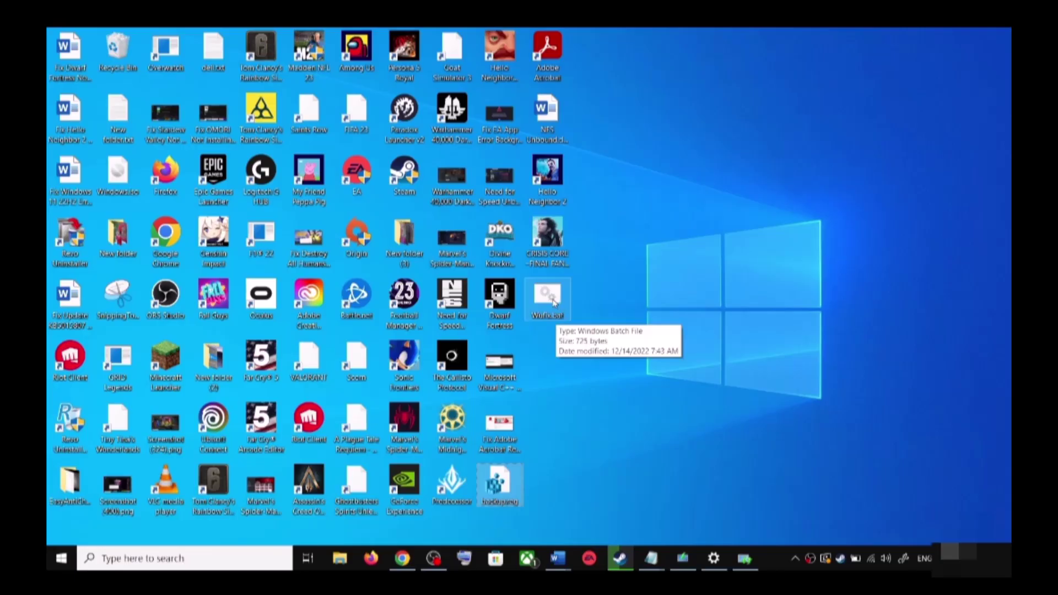
Step: Run Wufix.bat from the desktop as administrator
double_click(553, 301)
right_click(553, 301)
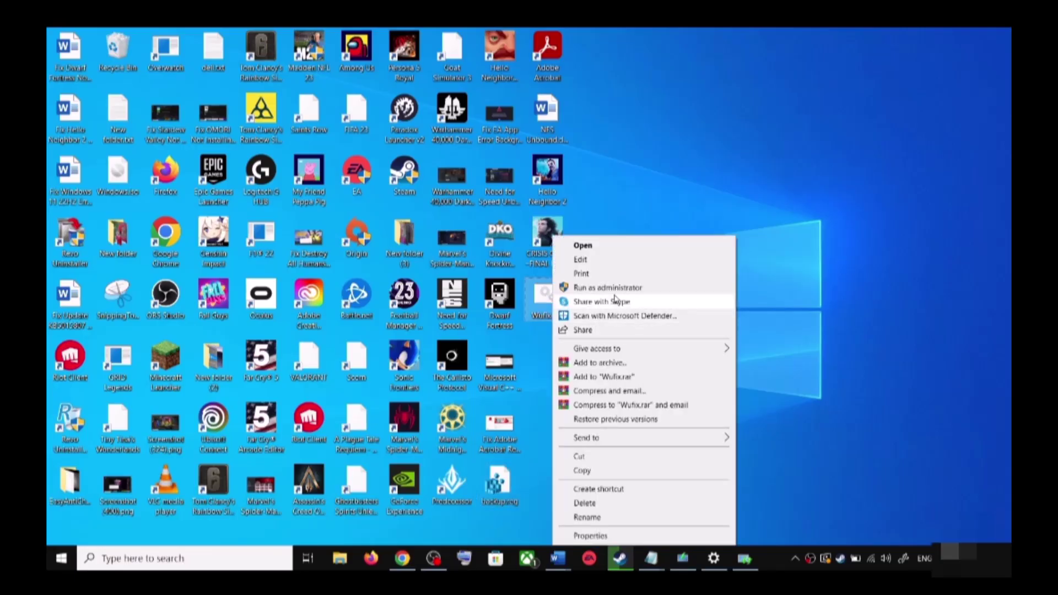
click(620, 197)
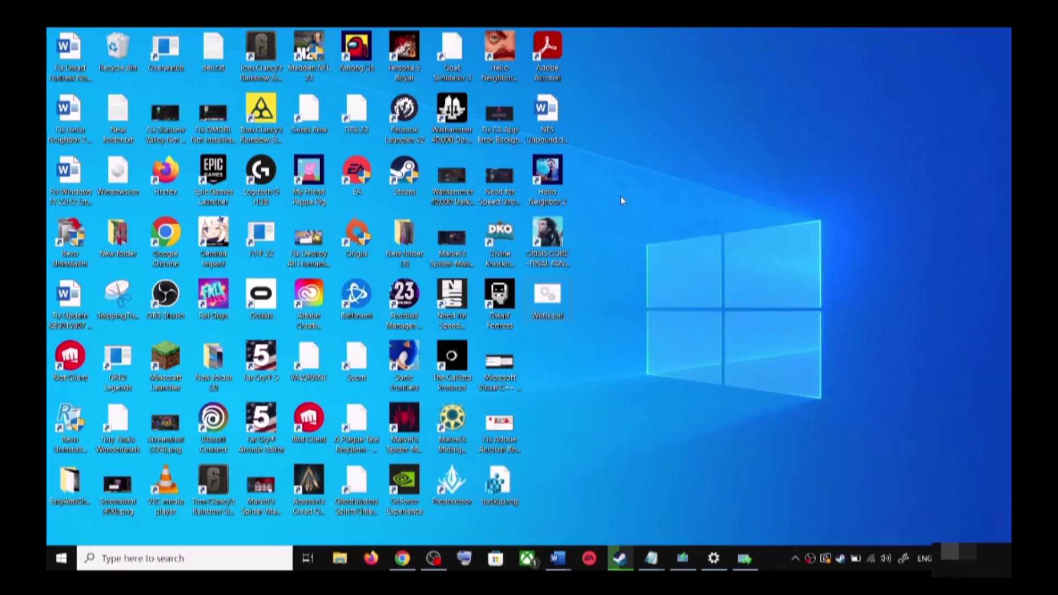
right_click(547, 307)
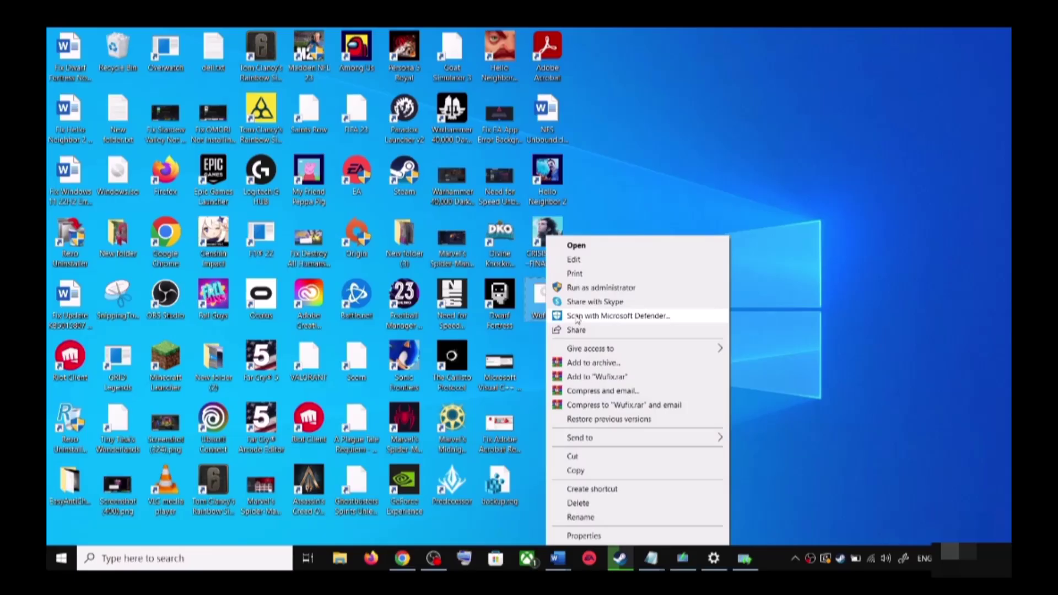
click(612, 288)
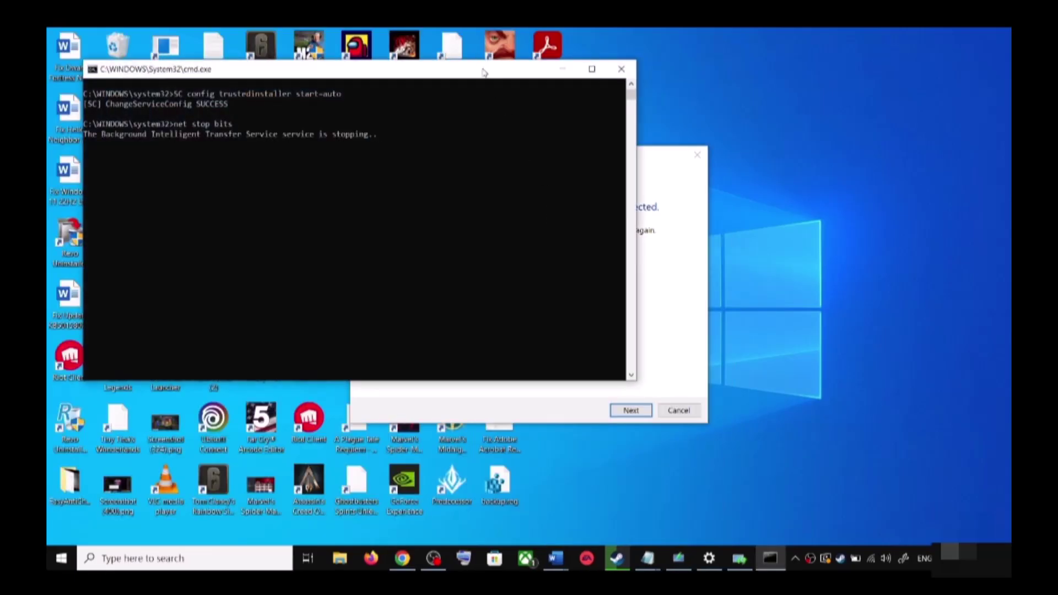
Step: Move the running script's console, check power options without restarting, and close Settings
drag(483, 72, 594, 162)
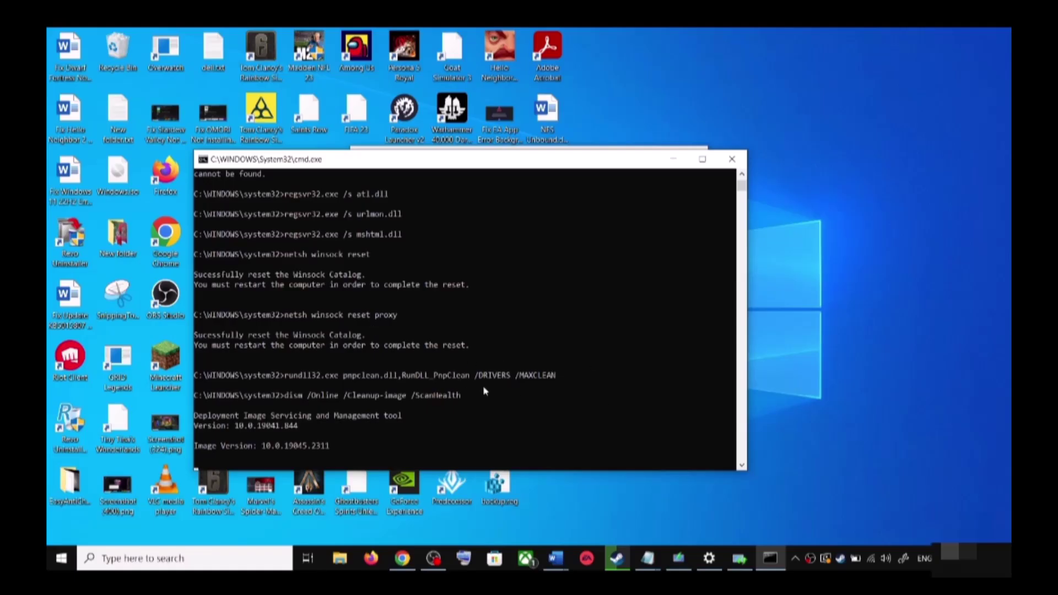
click(62, 558)
click(81, 530)
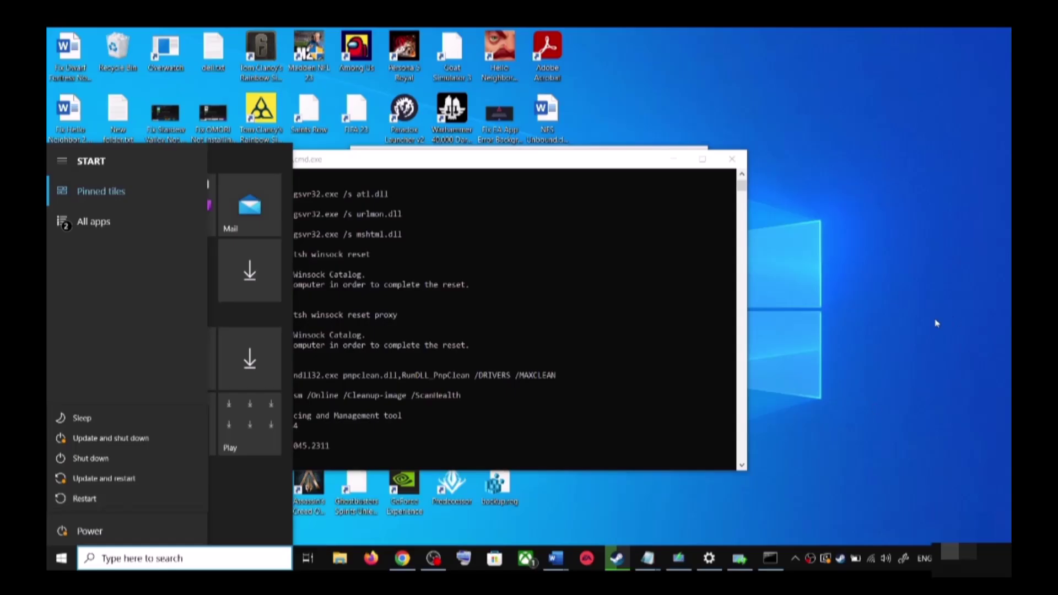
click(873, 325)
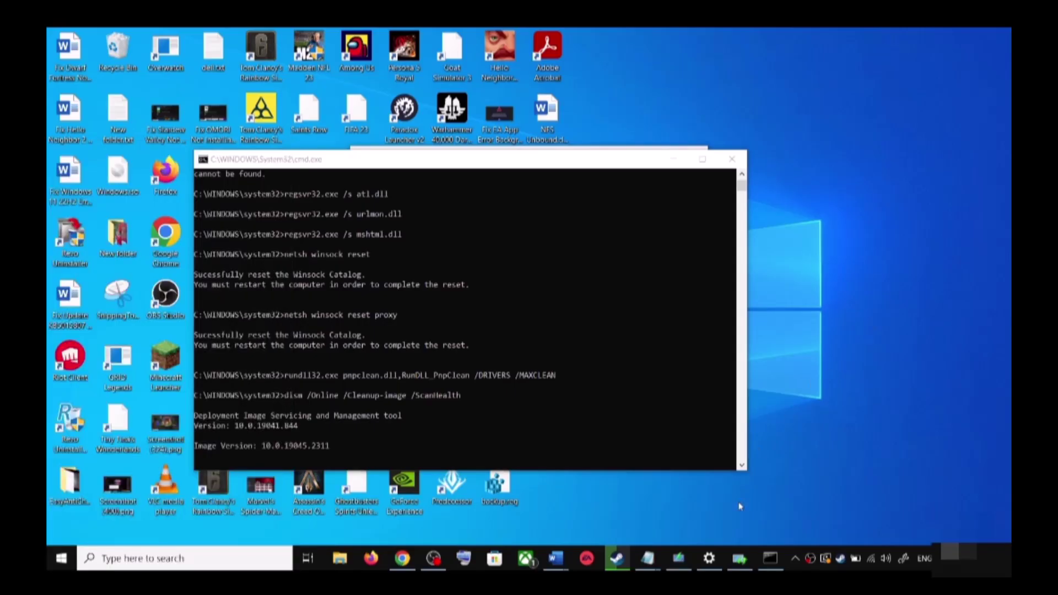
right_click(709, 558)
click(683, 531)
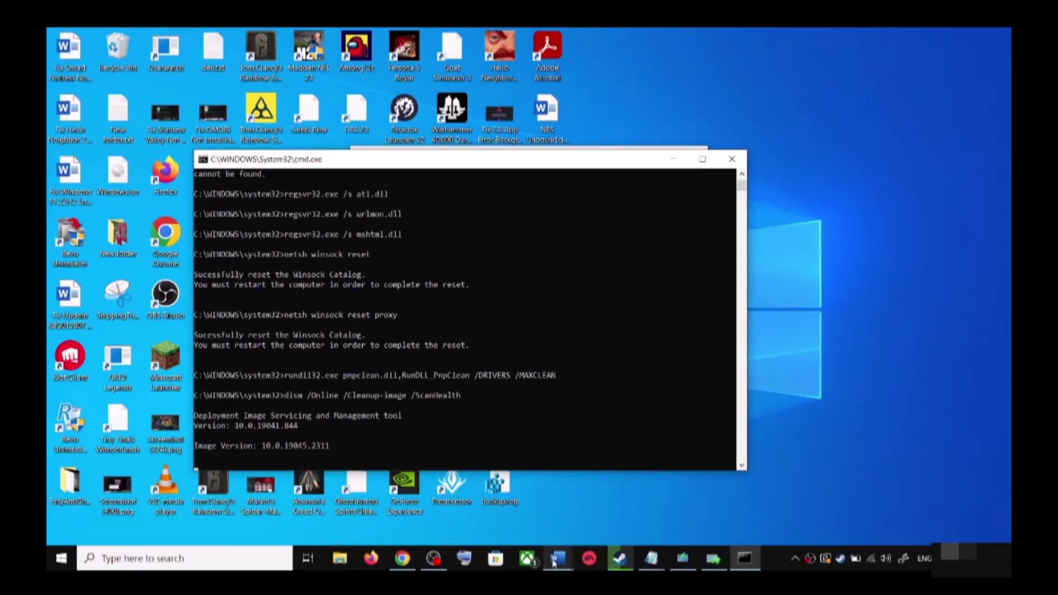
Step: Scroll the Word guide to Step 4, Use Media Creation Tool, and open its microsoft.com link
mouse_move(558, 558)
click(640, 526)
scroll(593, 320, down, 2)
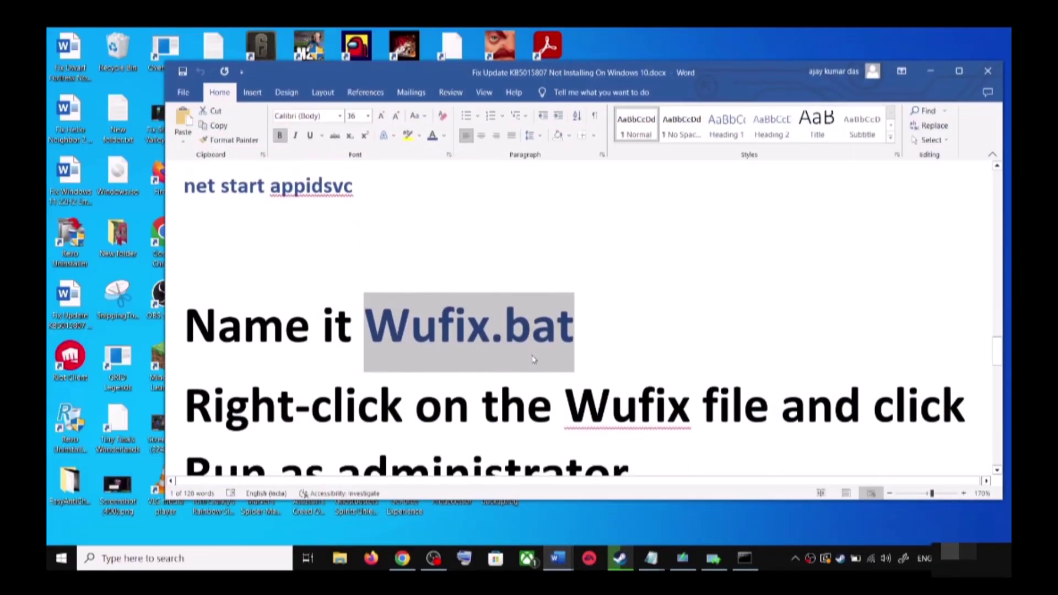
scroll(527, 355, down, 5)
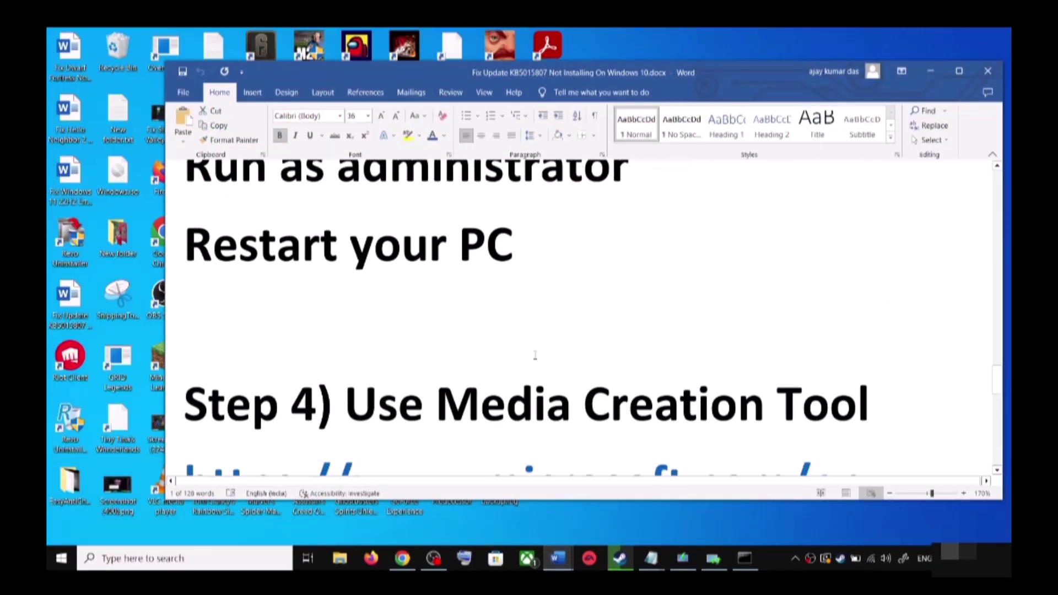
drag(392, 359, 877, 361)
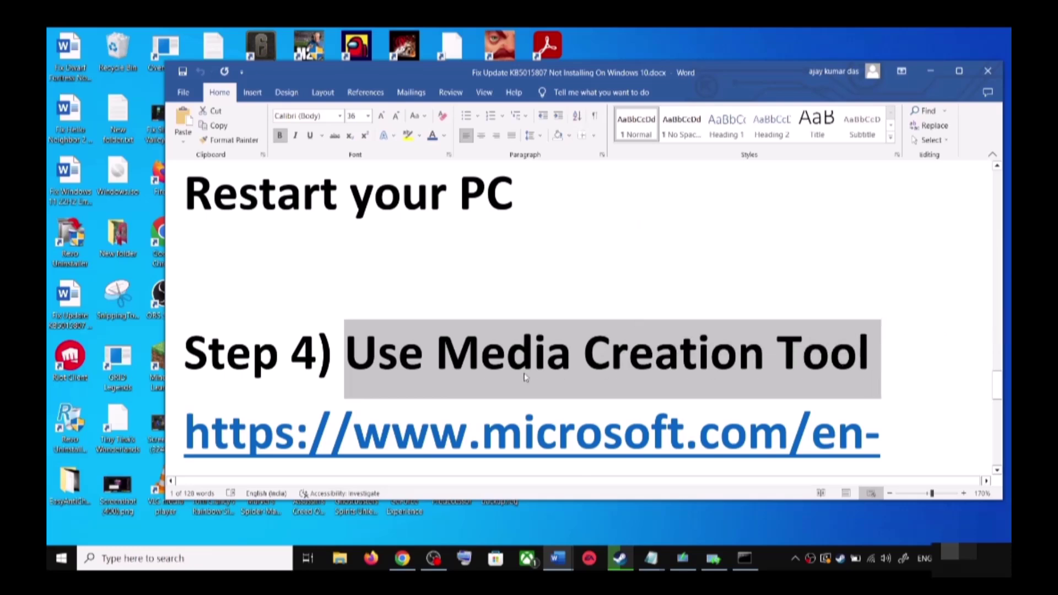
scroll(528, 377, down, 3)
scroll(737, 376, down, 2)
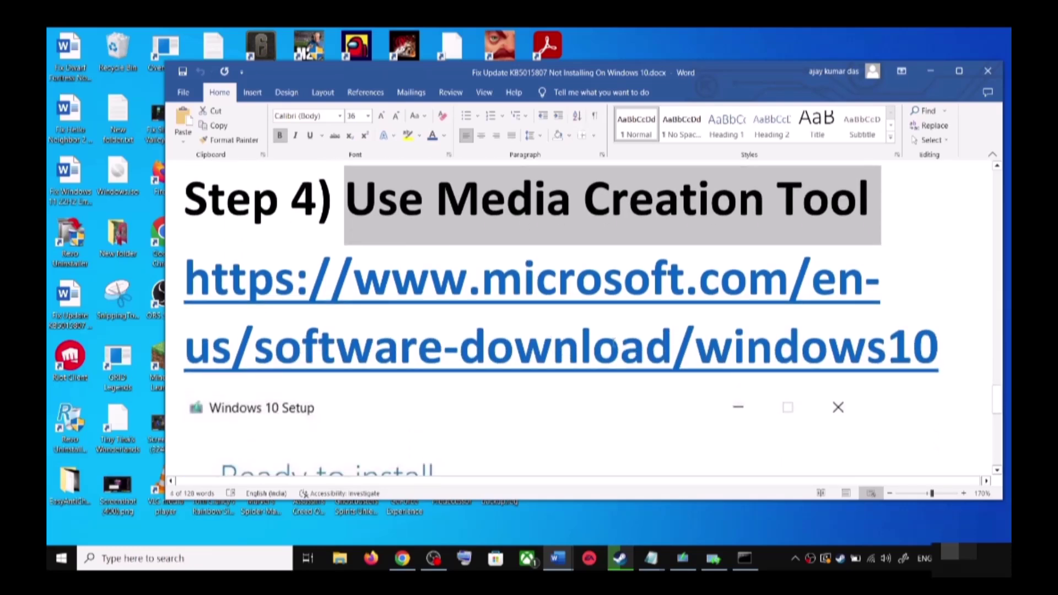
ctrl+click(613, 339)
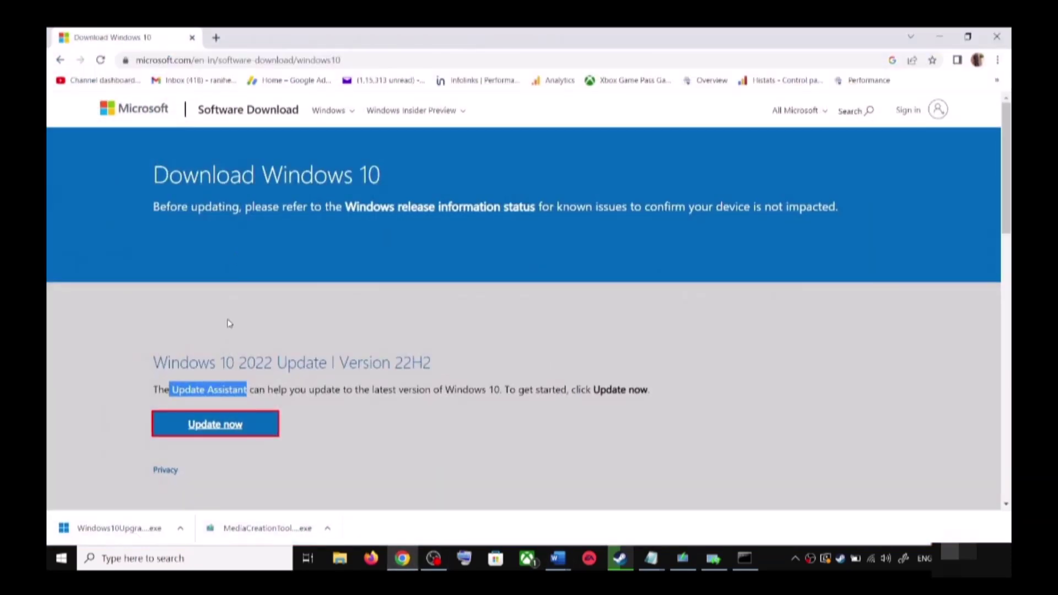
Step: Launch MediaCreationTool, accept the licence, and start upgrading this PC to Windows 10
scroll(229, 324, down, 5)
drag(158, 343, 245, 340)
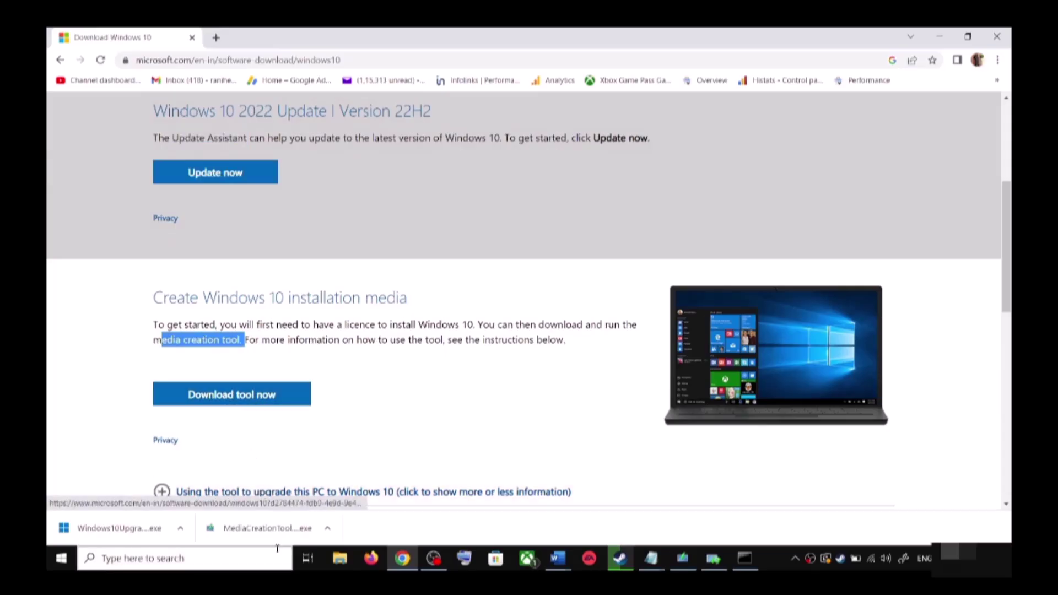
click(265, 537)
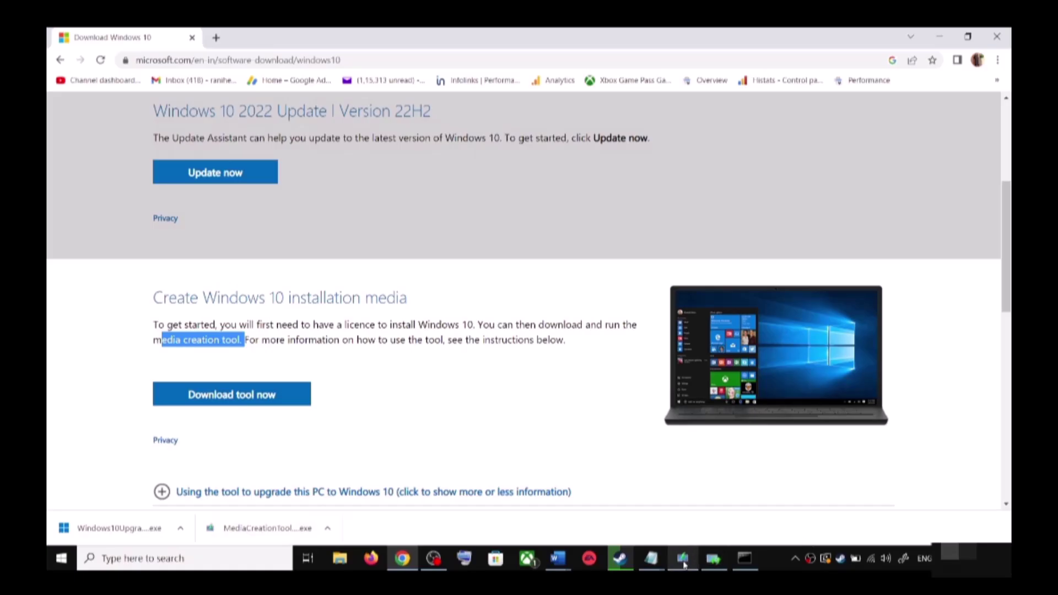
click(701, 440)
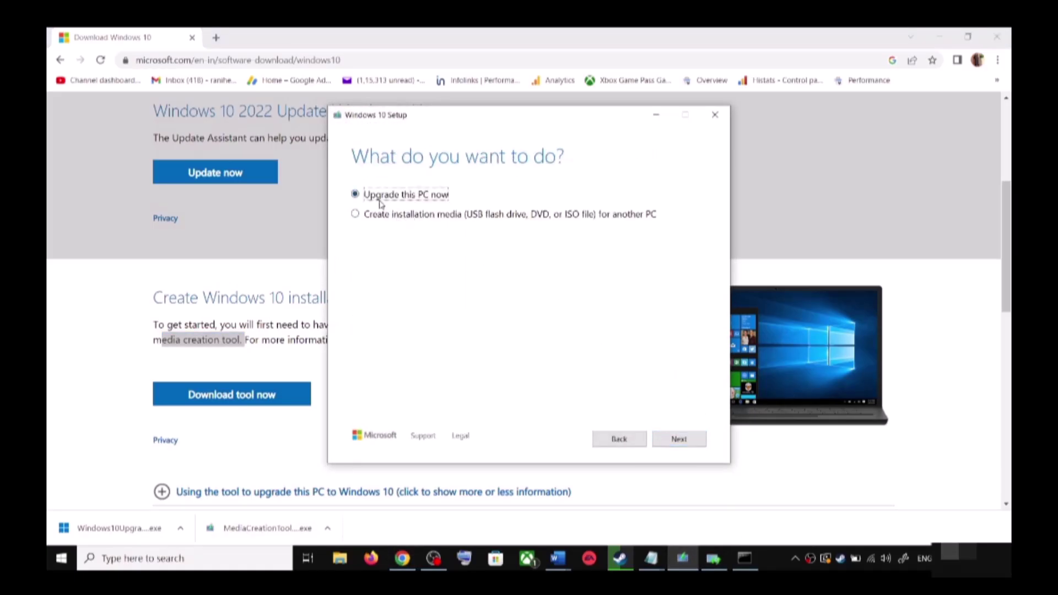
click(688, 441)
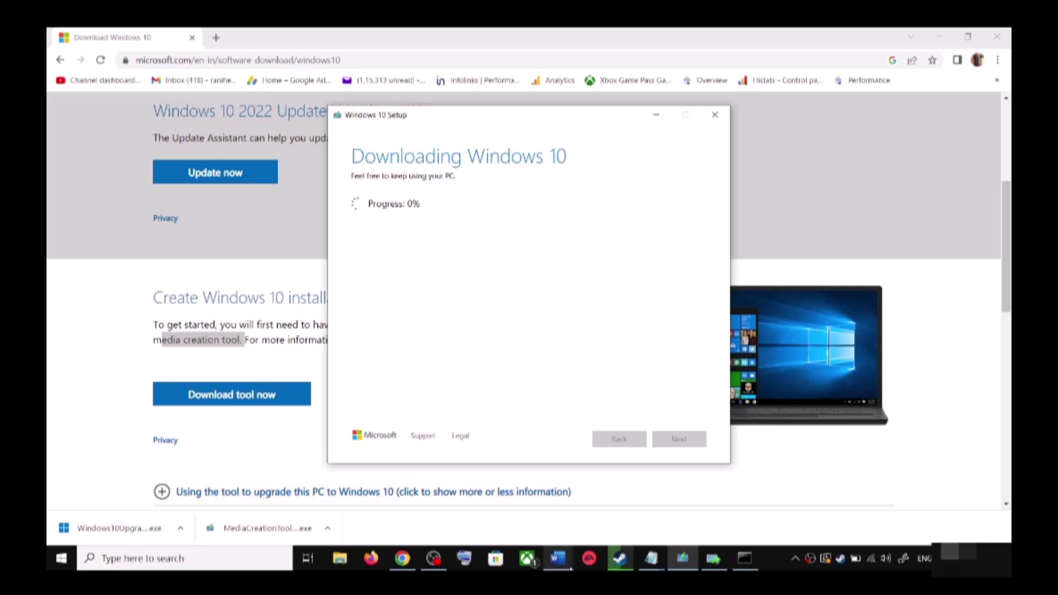
click(570, 563)
Step: Maximize the Word guide, scroll to its 'Ready to install' screenshot, then switch to the KB5050081 document
click(627, 502)
scroll(716, 348, down, 4)
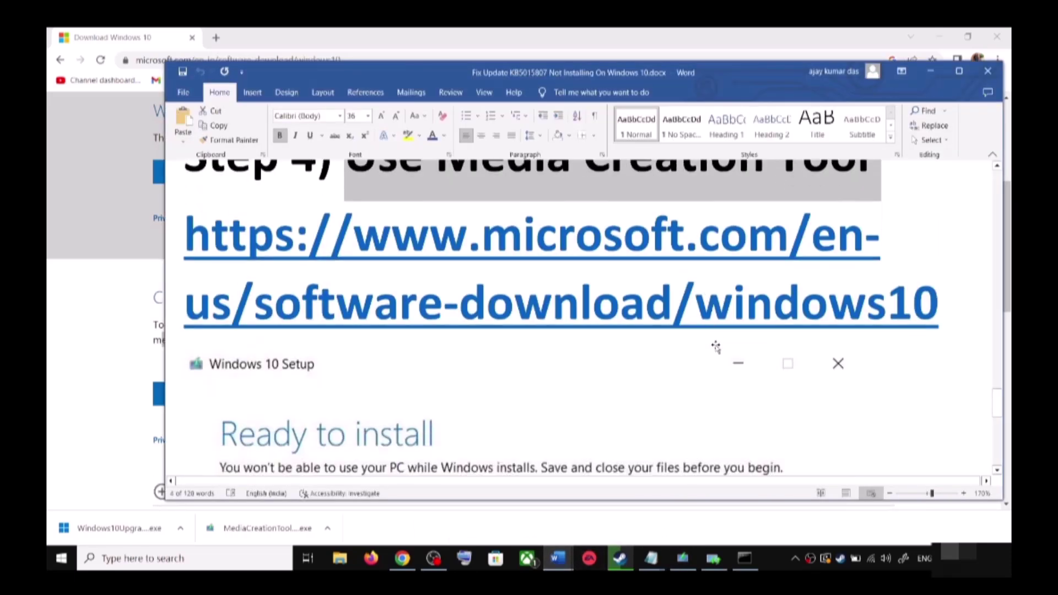
click(959, 71)
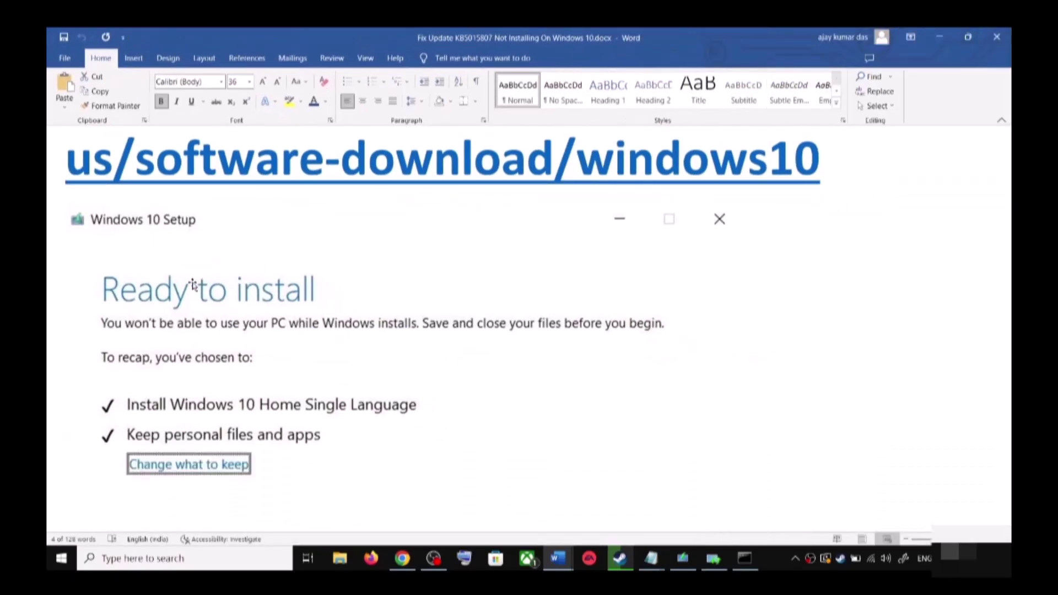
scroll(261, 311, down, 2)
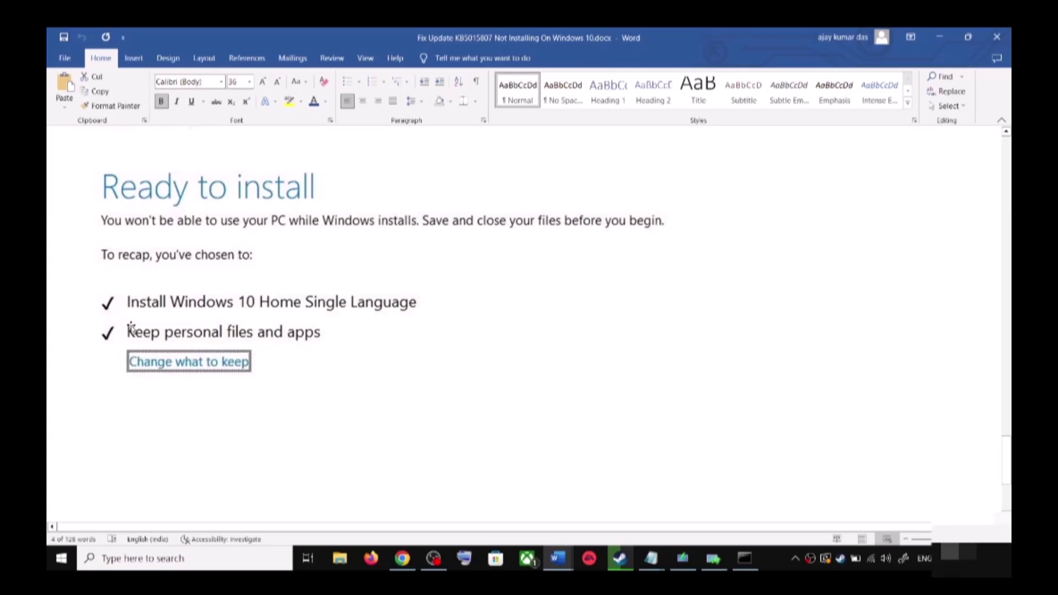
scroll(381, 329, down, 4)
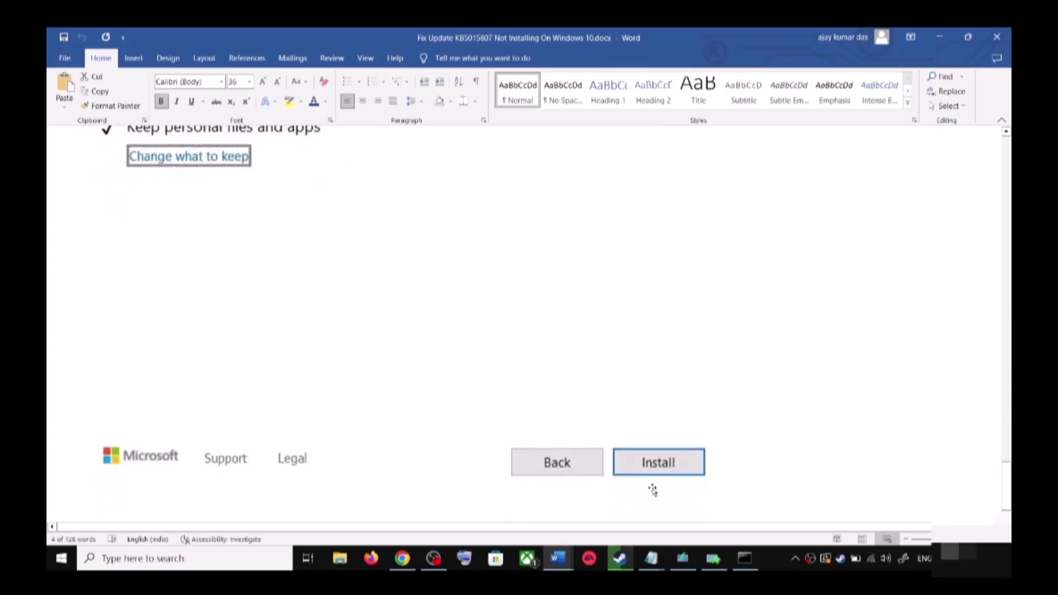
scroll(539, 379, up, 5)
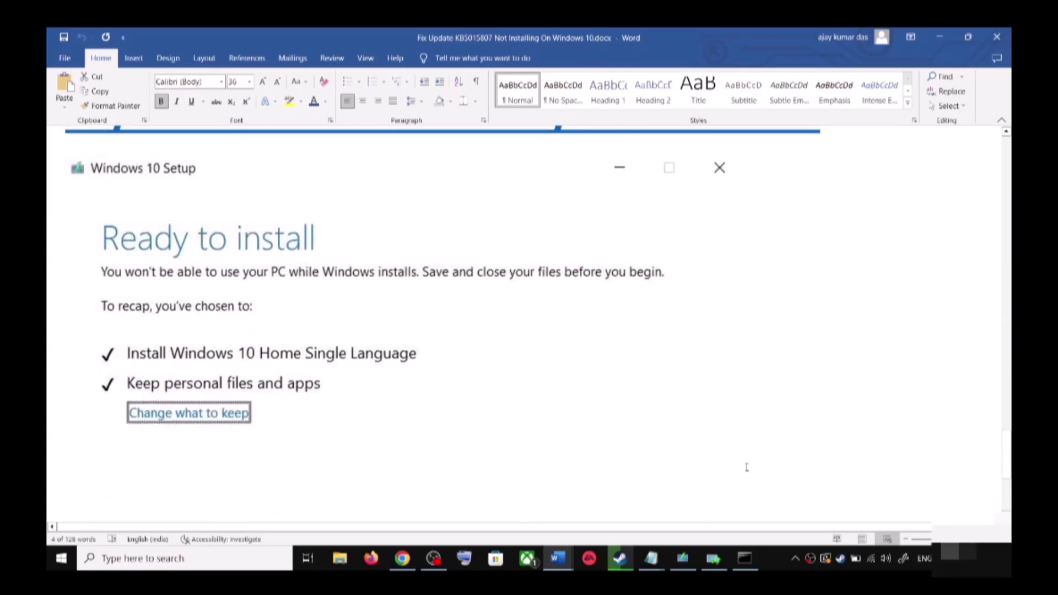
click(783, 559)
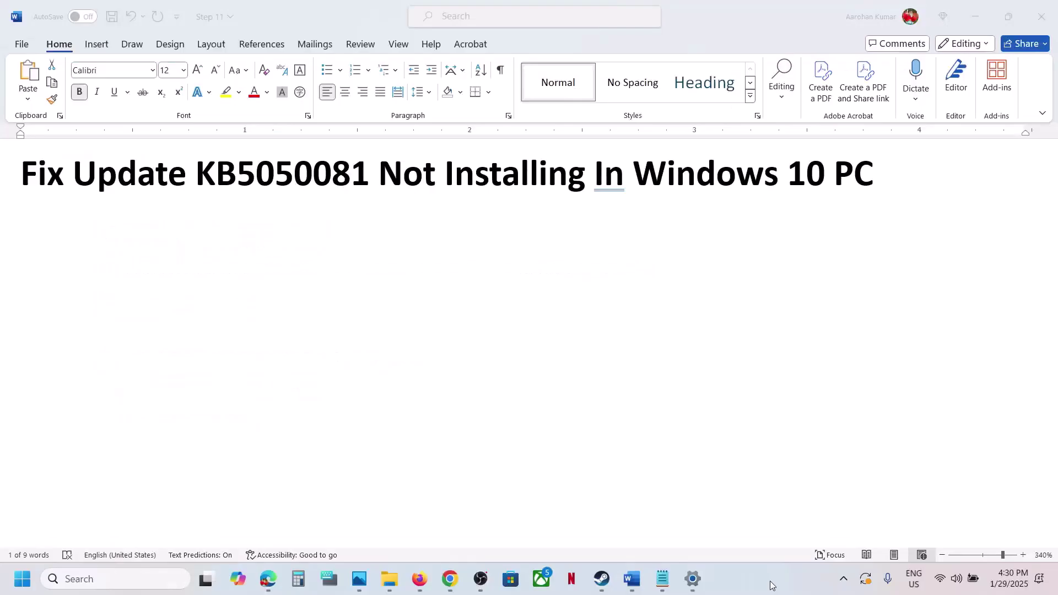
double_click(261, 180)
click(261, 180)
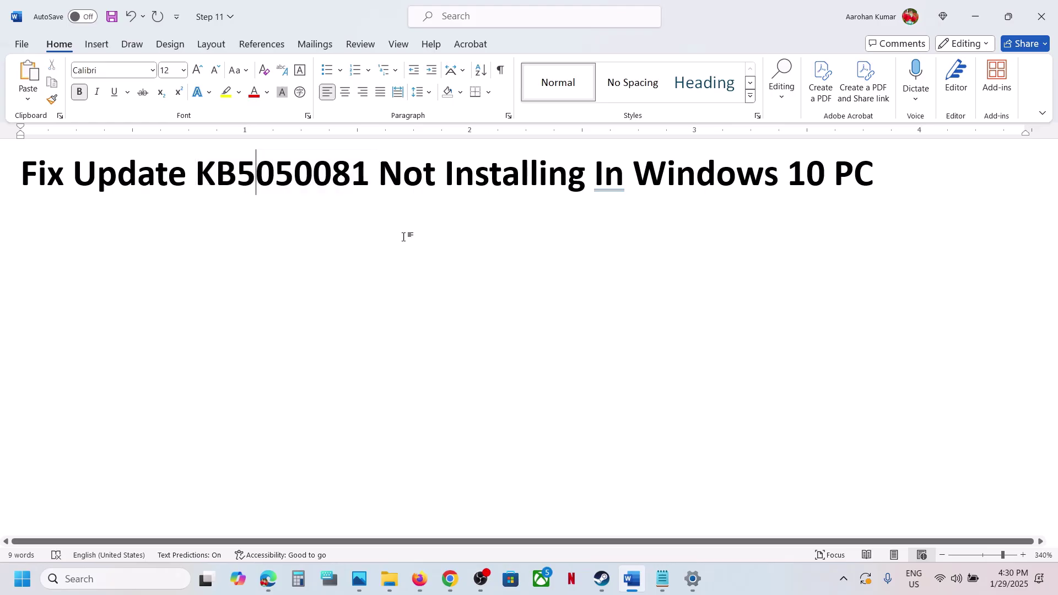
click(780, 586)
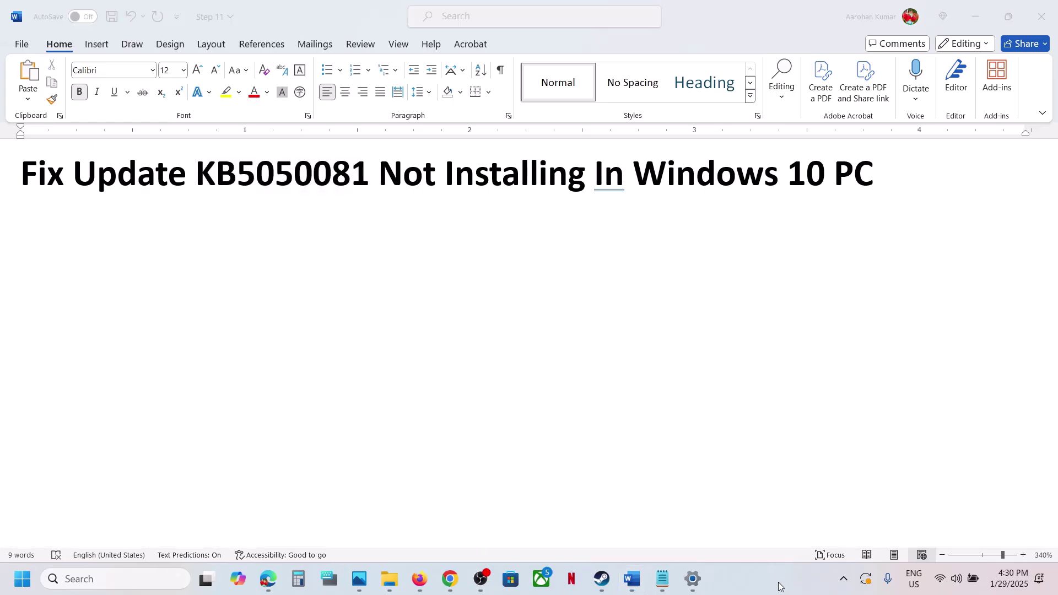